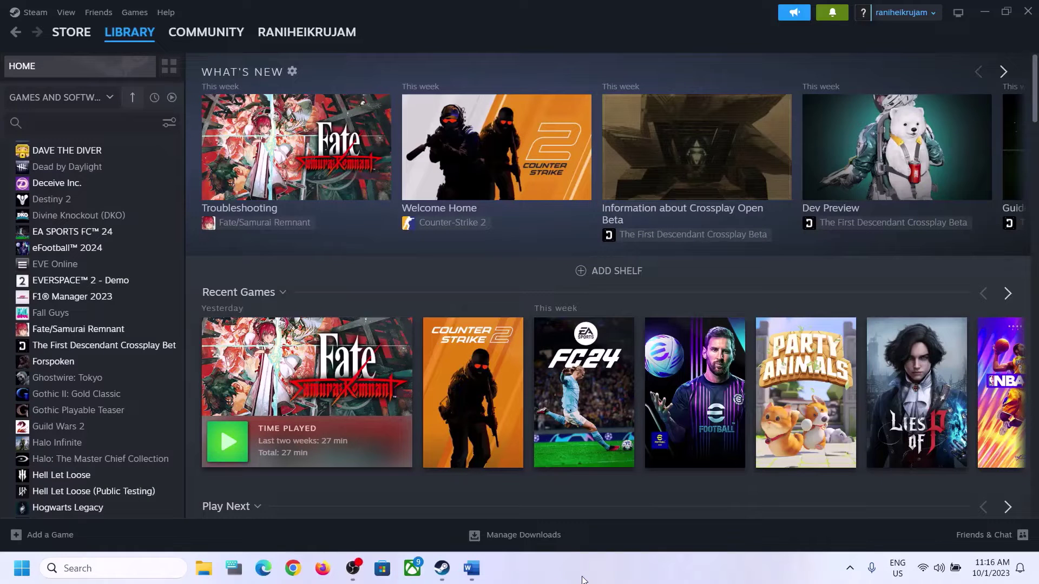
# - Restore the Word audio-fix notes document over the Steam library
pyautogui.click(471, 568)
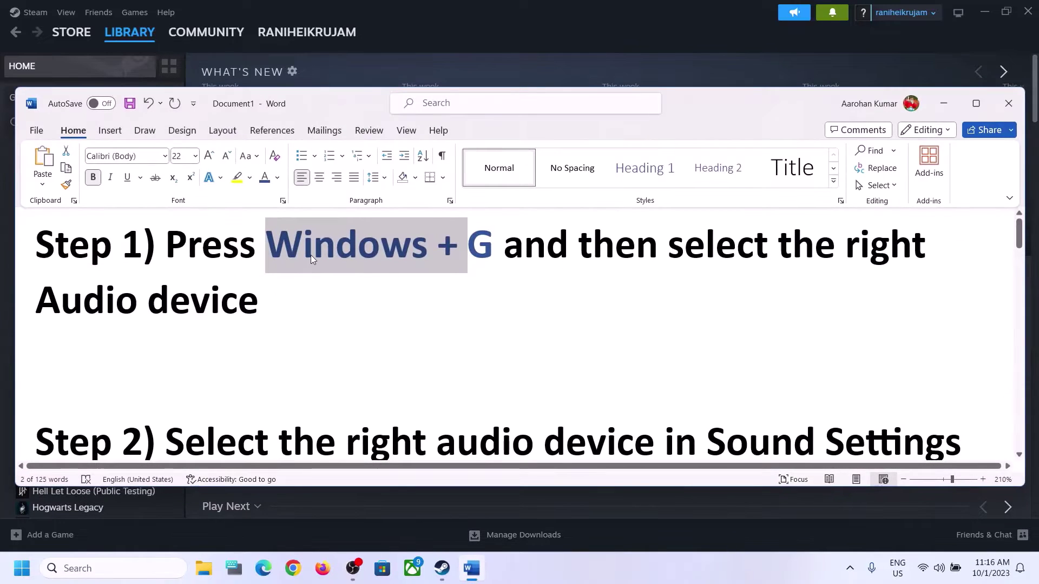
# - Highlight Step 1's Windows + G instruction, minimize Word, and open Xbox Game Bar
pyautogui.click(283, 256)
pyautogui.moveTo(283, 256); pyautogui.dragTo(666, 254)
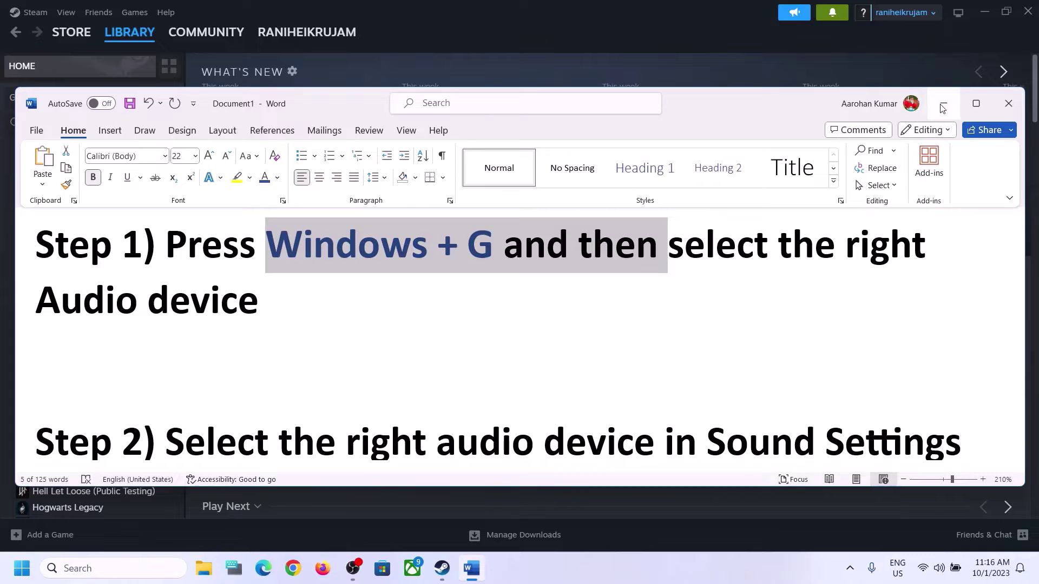
pyautogui.click(944, 104)
pyautogui.press('super+g')
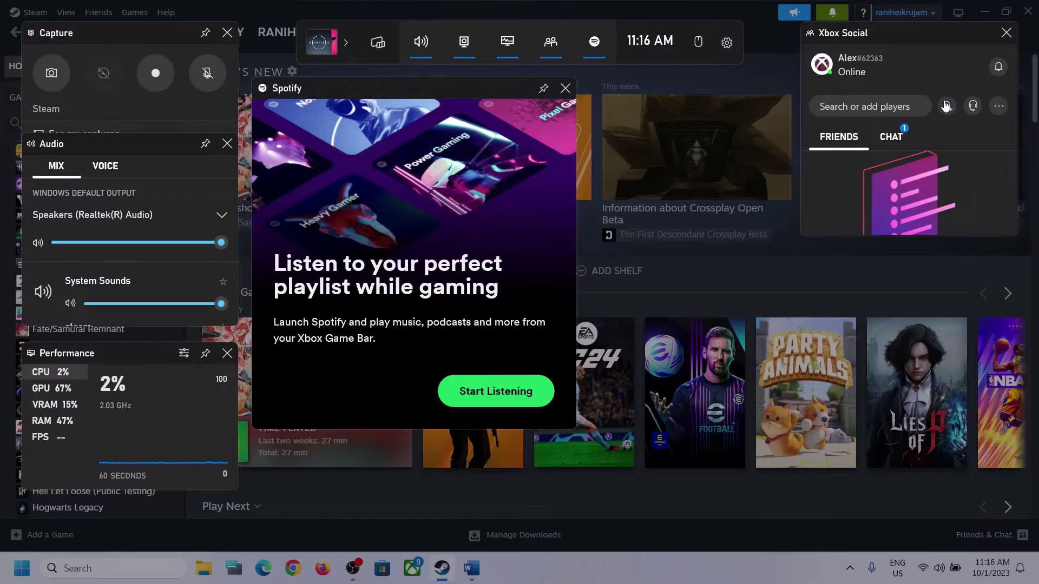
# - In the Audio widget, set Speakers (Realtek(R) Audio) as the Windows default output
pyautogui.click(422, 43)
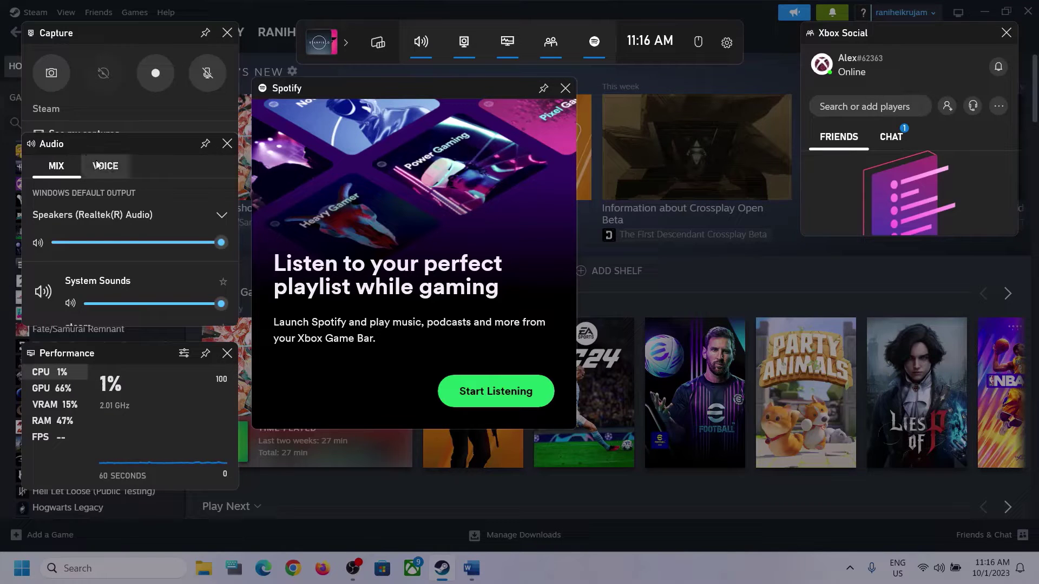
pyautogui.click(221, 217)
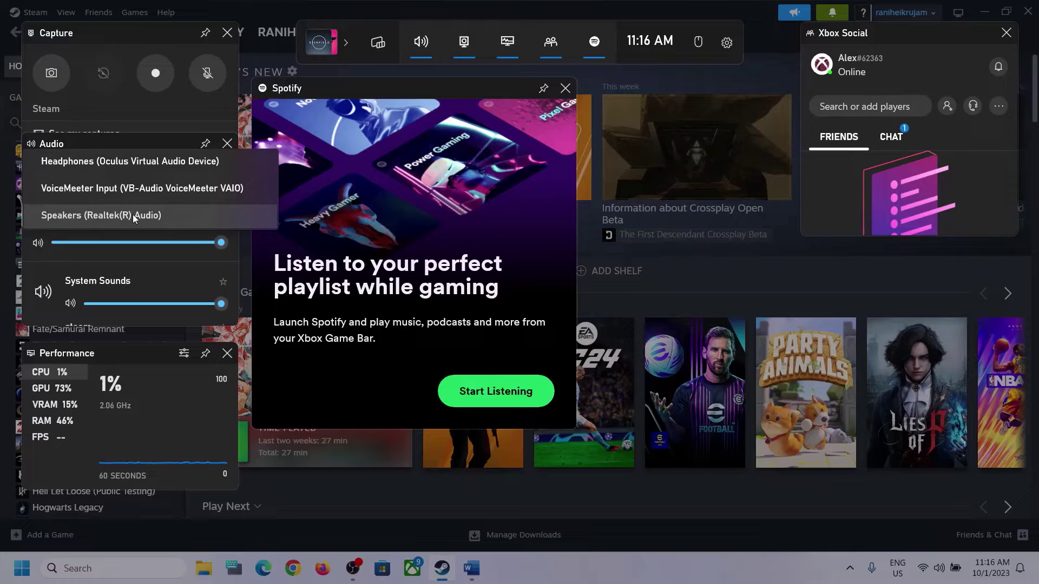
pyautogui.click(148, 215)
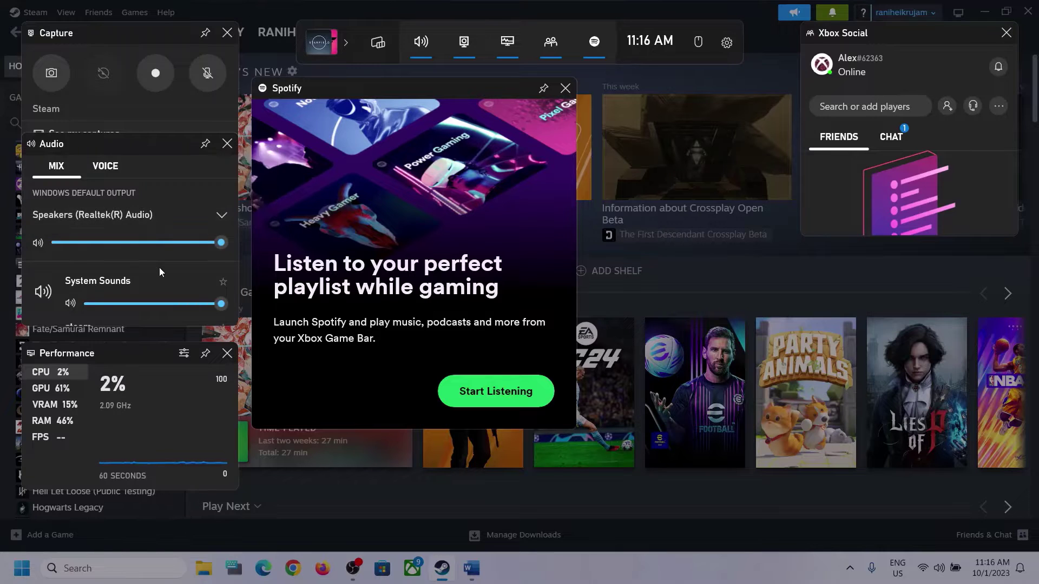
pyautogui.scroll(-2, 159, 267)
pyautogui.scroll(1, 152, 290)
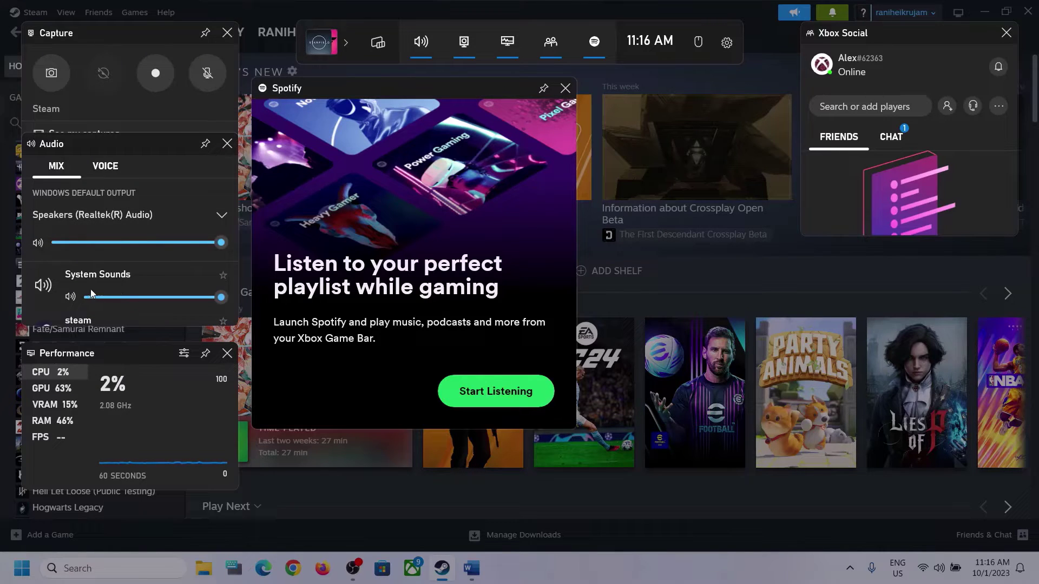
pyautogui.scroll(-1, 139, 290)
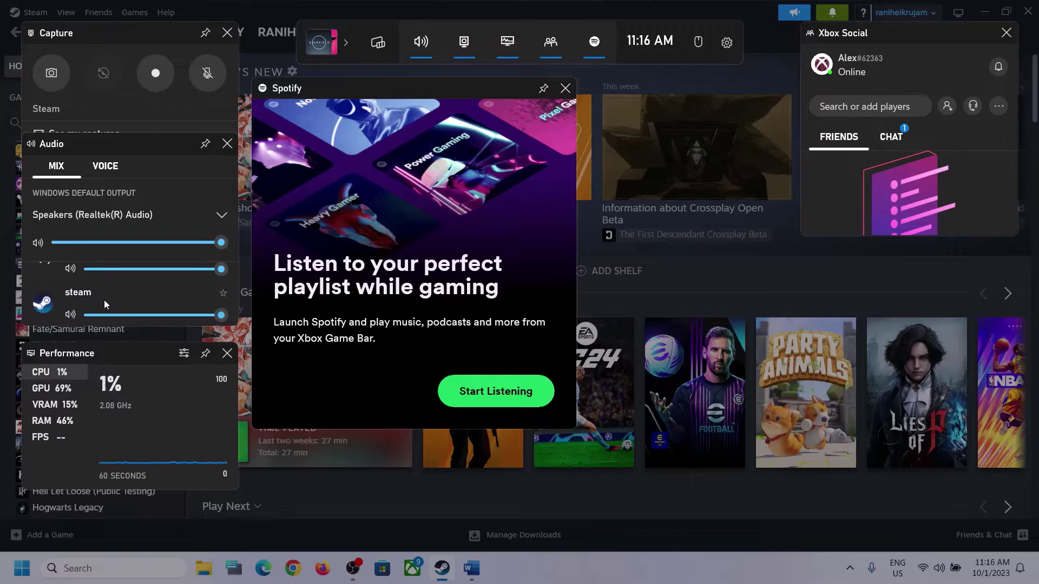
pyautogui.scroll(1, 171, 294)
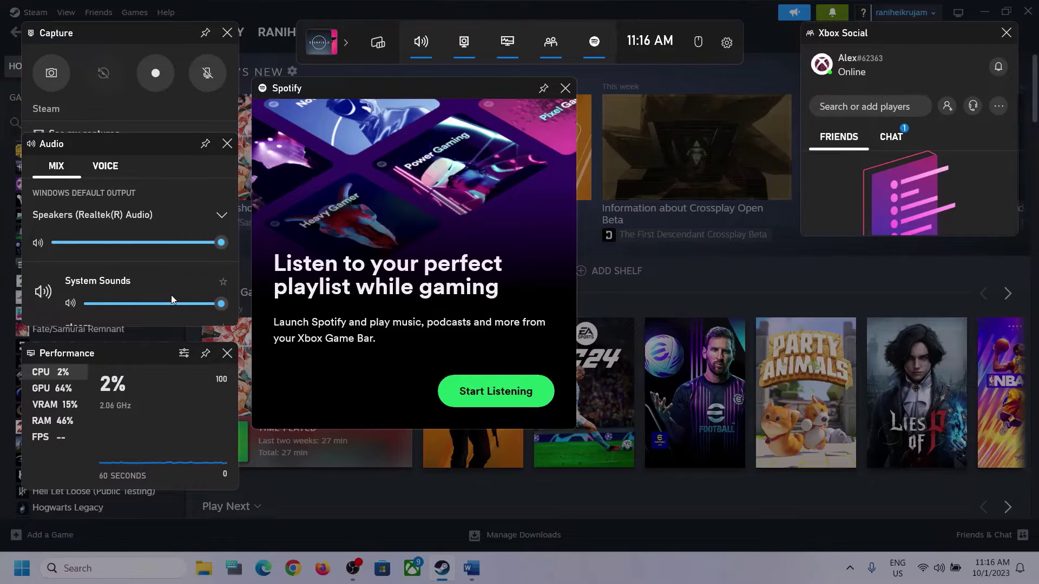
# - Keep the microphone array as voice input, choose Speakers (Realtek(R) Audio) for communications output, then close Game Bar
pyautogui.click(104, 170)
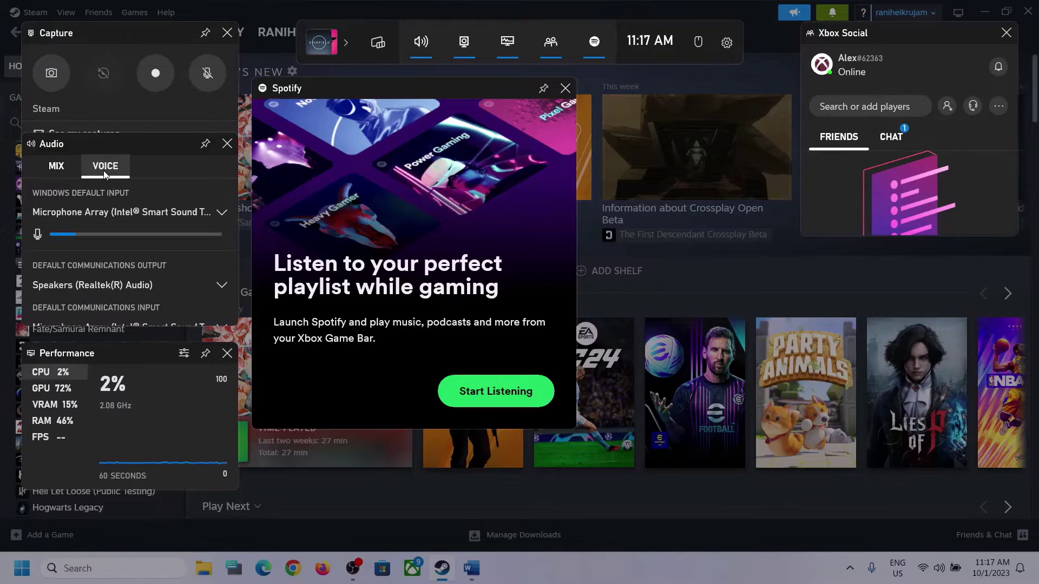
pyautogui.click(219, 215)
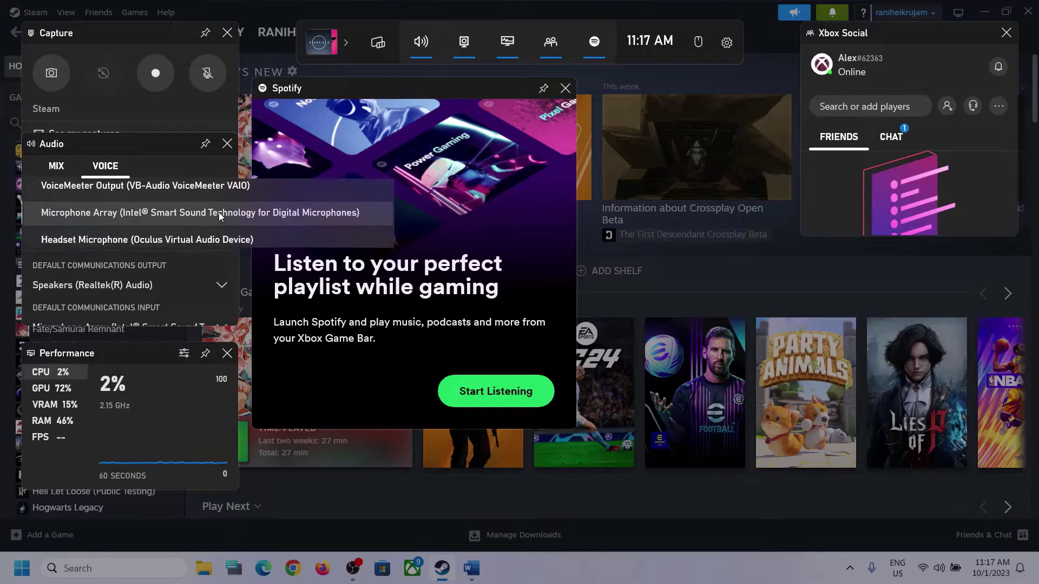
pyautogui.click(153, 146)
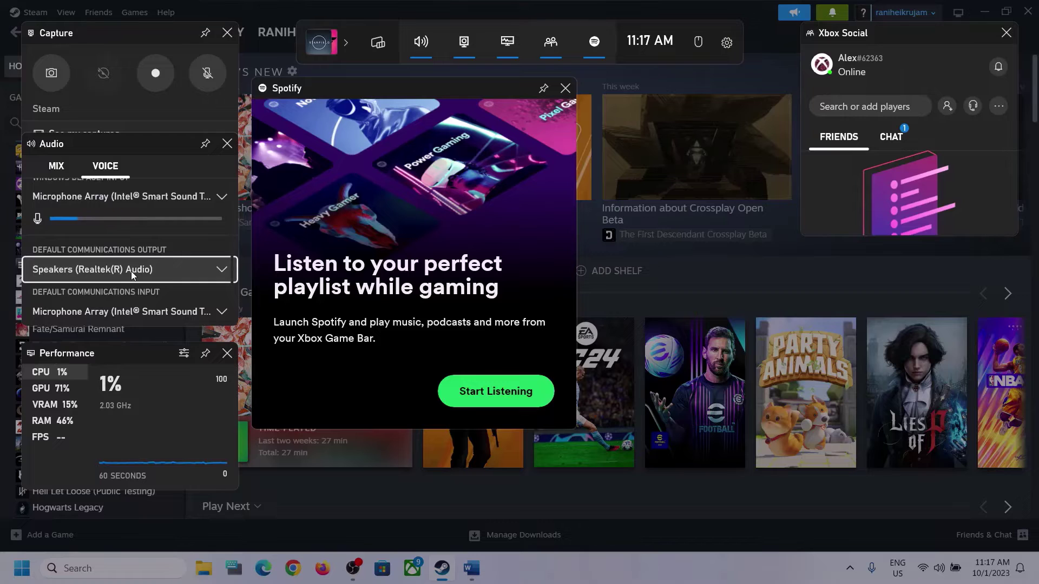
pyautogui.click(222, 269)
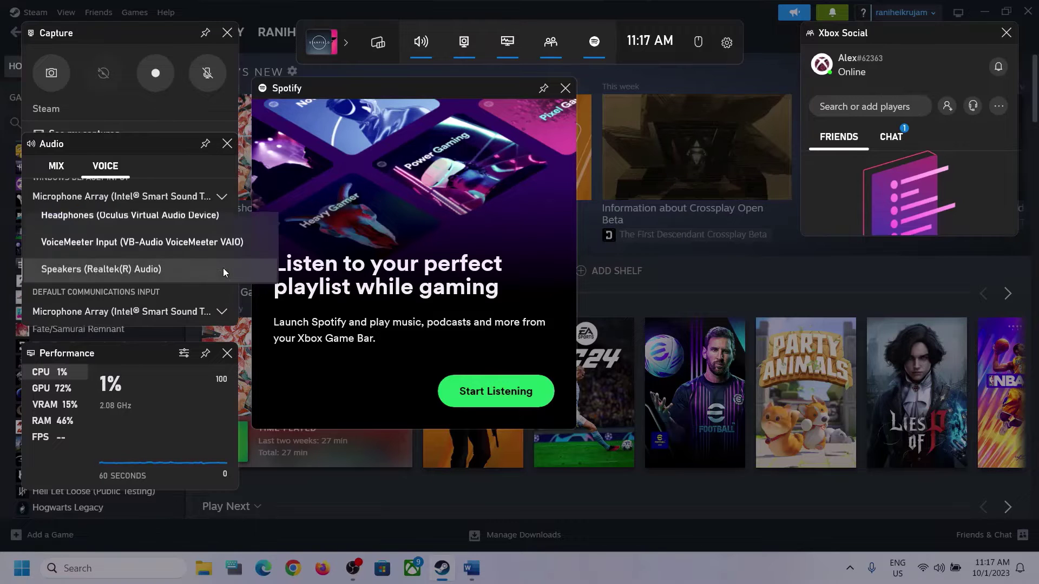
pyautogui.click(168, 271)
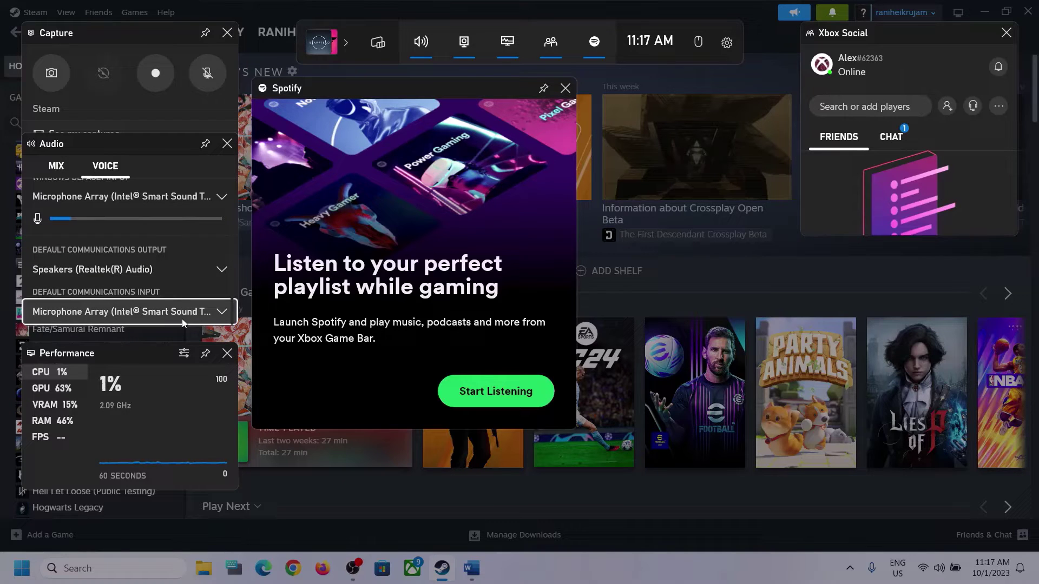
pyautogui.click(216, 314)
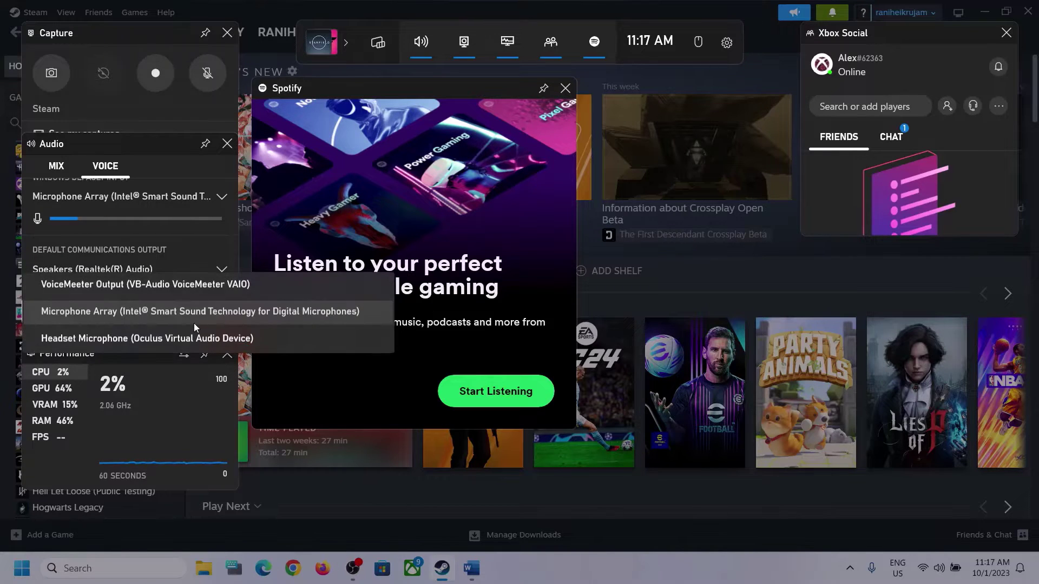
pyautogui.click(215, 232)
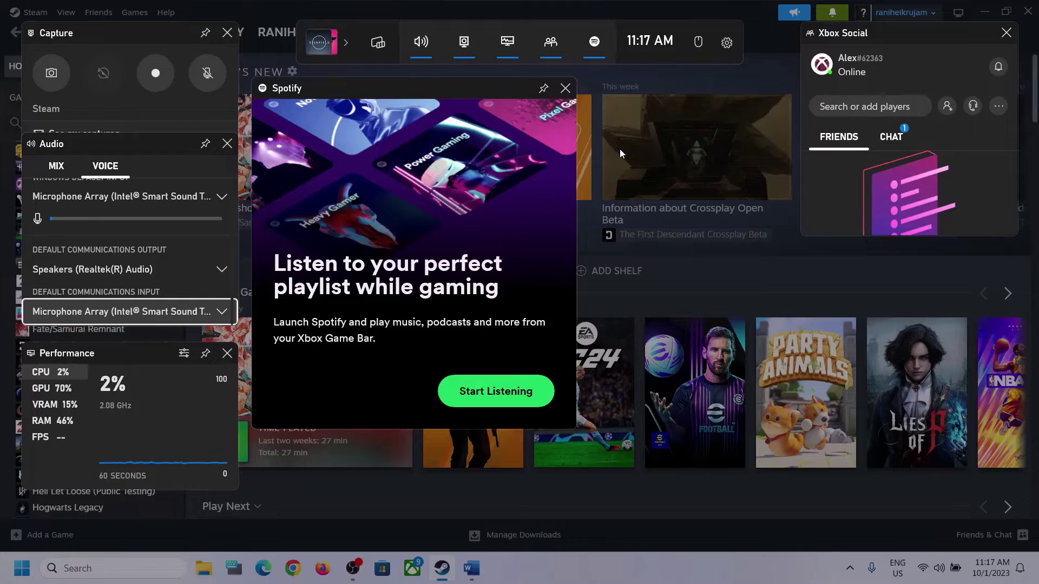
pyautogui.click(599, 160)
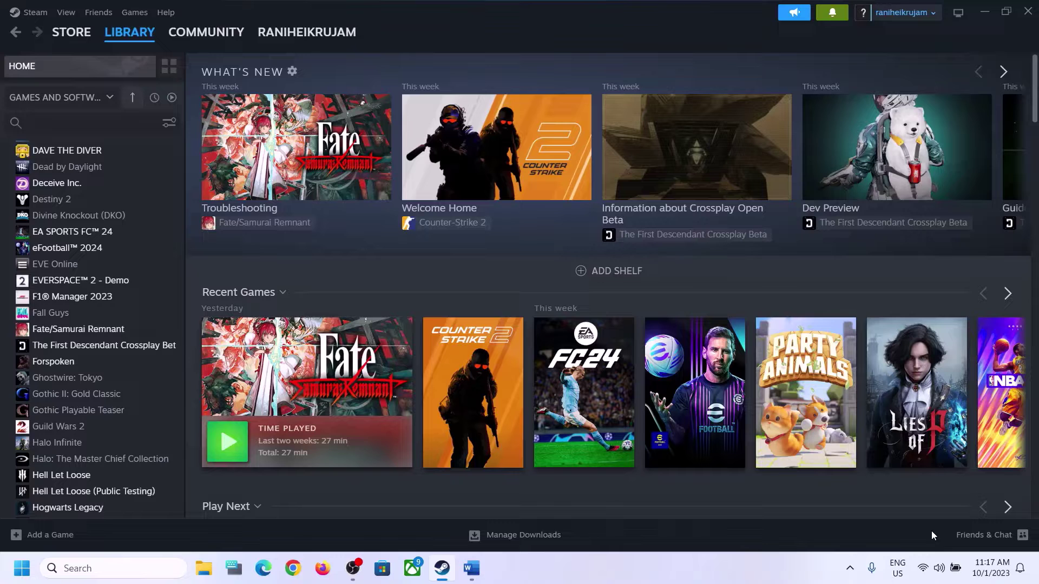
pyautogui.click(471, 568)
pyautogui.scroll(-3, 285, 330)
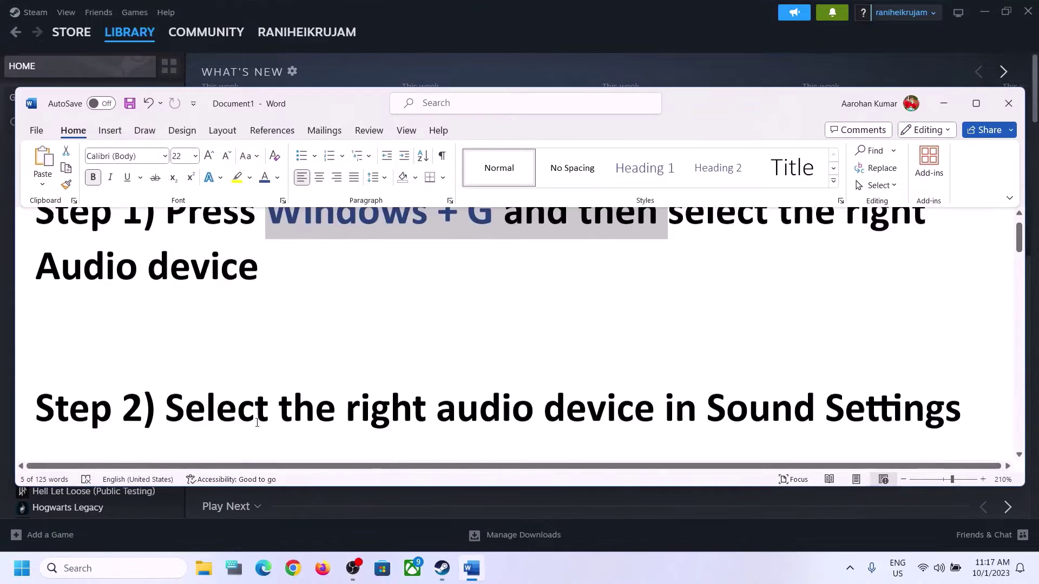
pyautogui.scroll(1, 285, 330)
pyautogui.moveTo(254, 373); pyautogui.dragTo(819, 376)
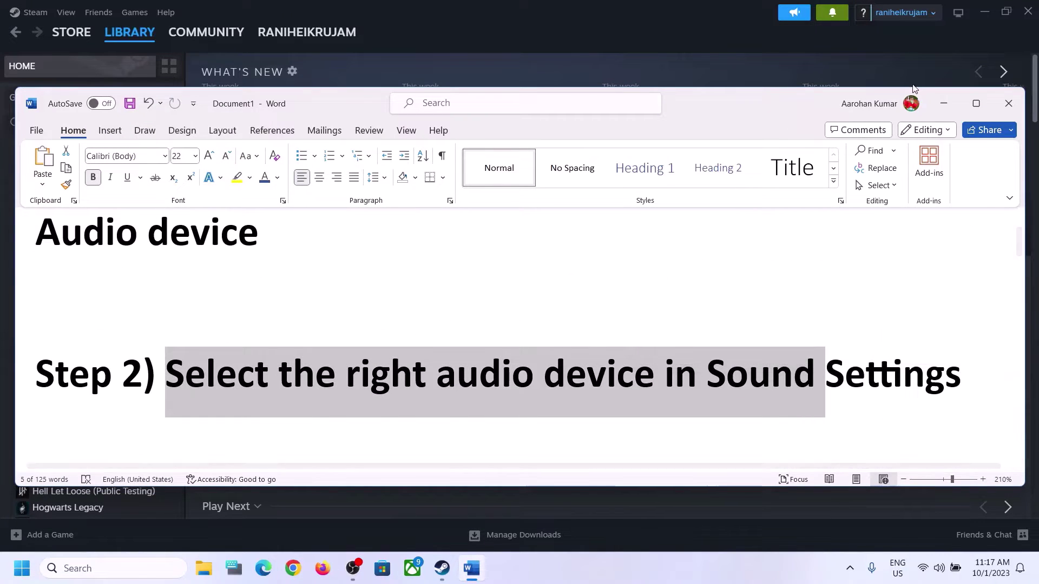
pyautogui.click(952, 104)
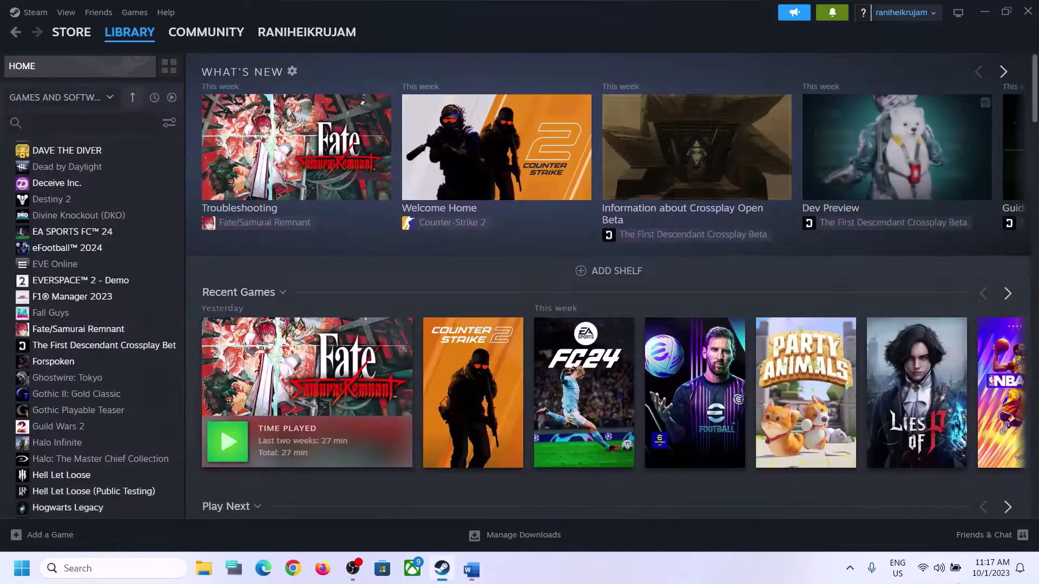
pyautogui.click(939, 571)
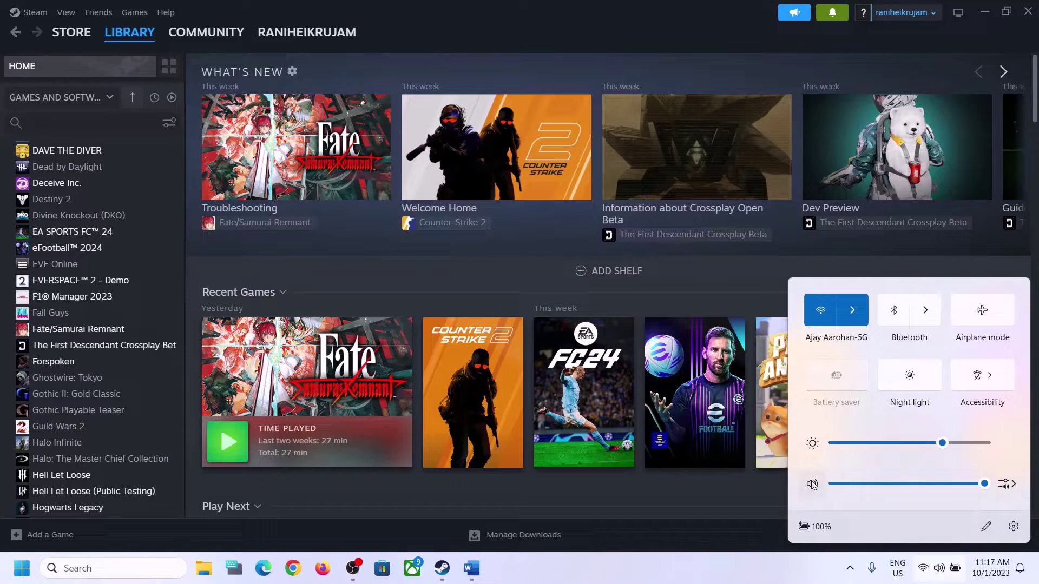
pyautogui.click(1011, 485)
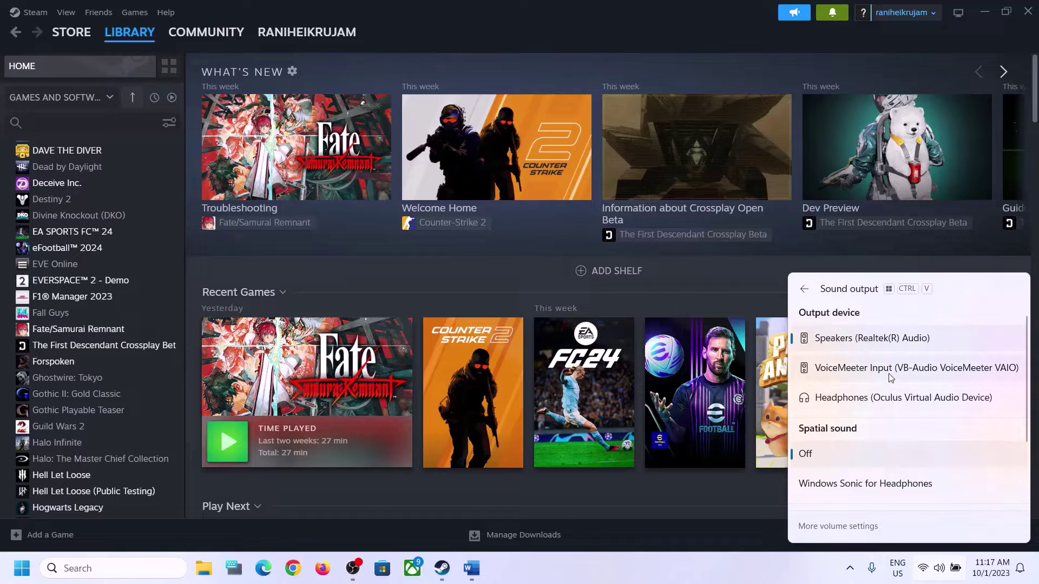
pyautogui.scroll(-1, 882, 430)
pyautogui.scroll(-2, 883, 434)
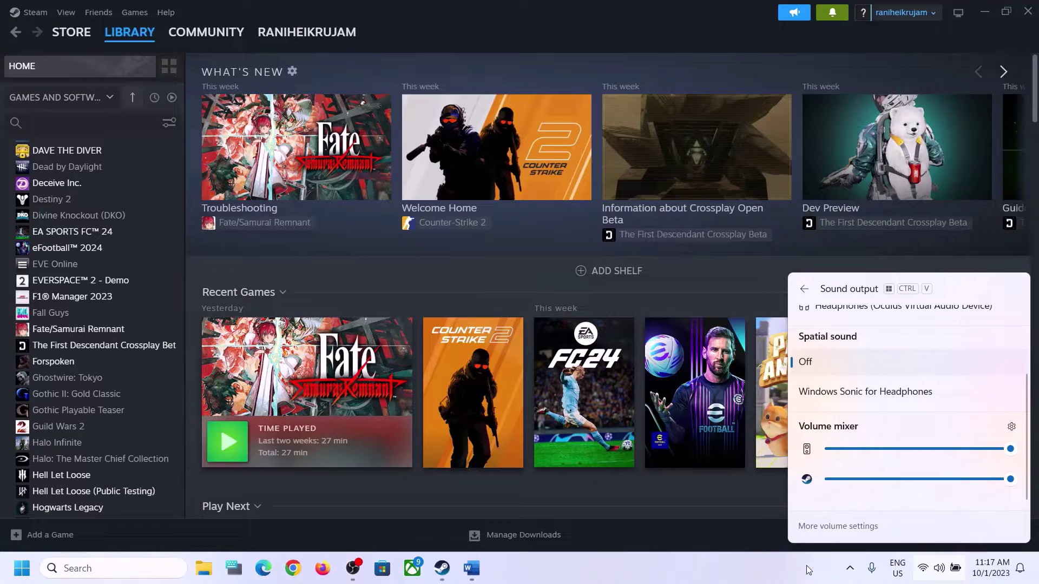
pyautogui.click(939, 568)
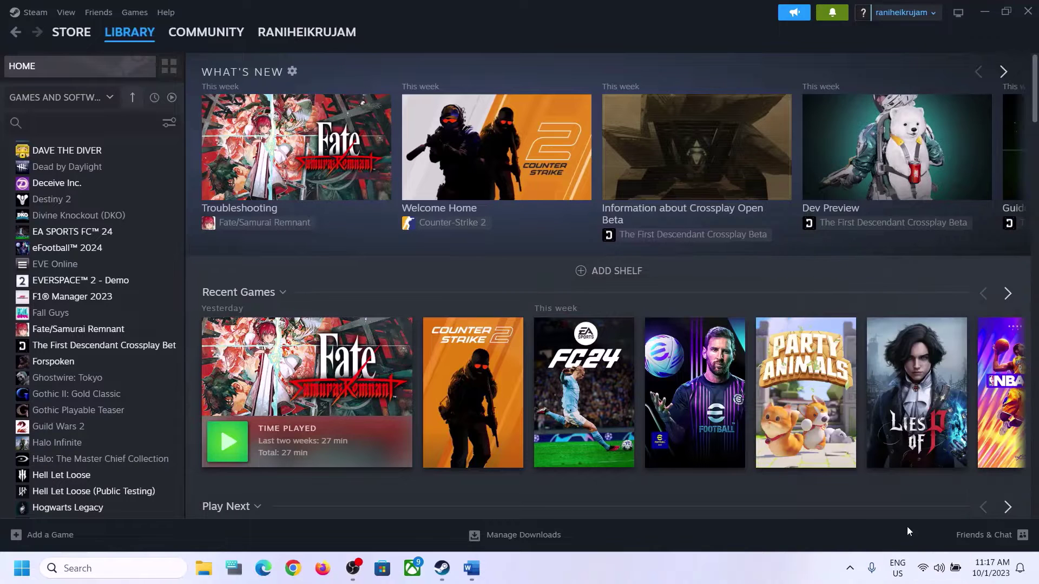
# - Open Windows Sound settings and check the output device list for Speakers (Realtek(R) Audio)
pyautogui.rightClick(939, 571)
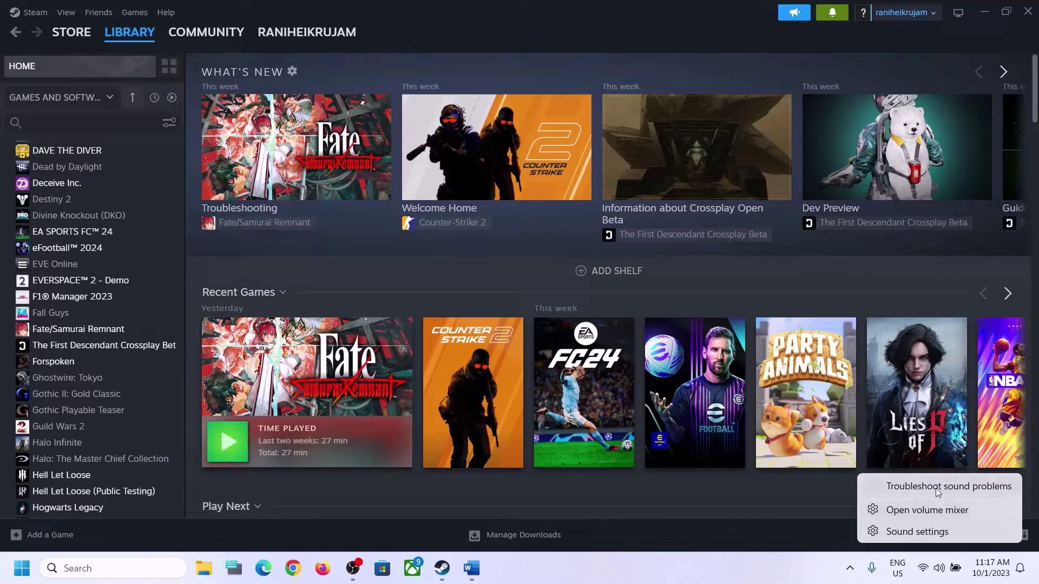
pyautogui.click(924, 532)
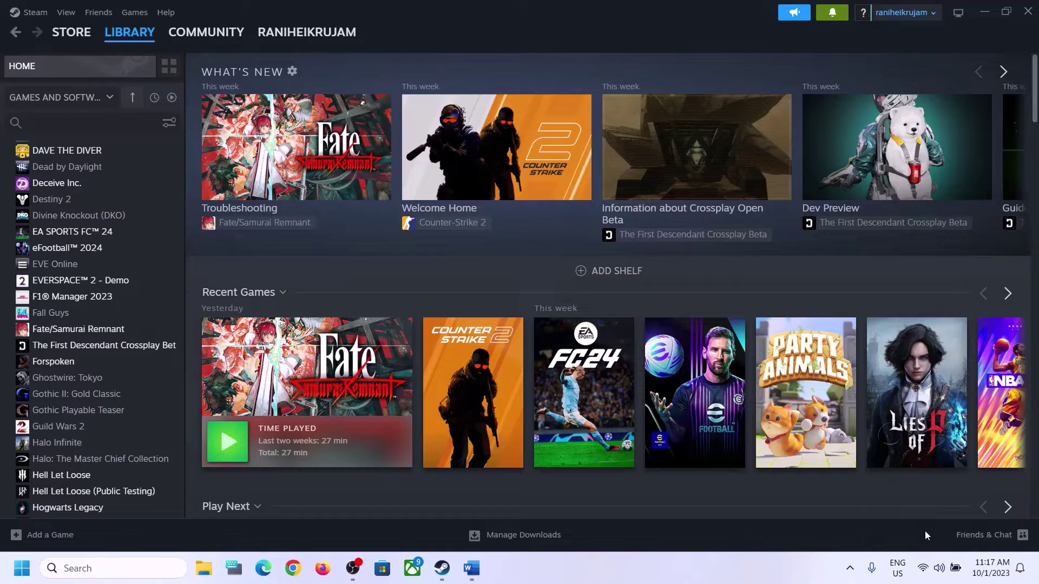
pyautogui.click(943, 119)
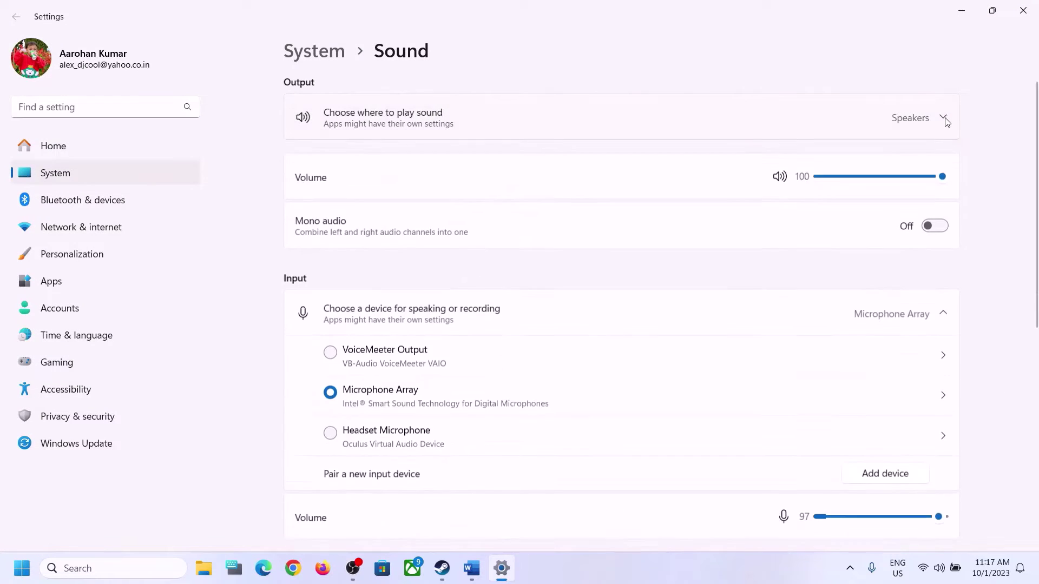
pyautogui.click(943, 119)
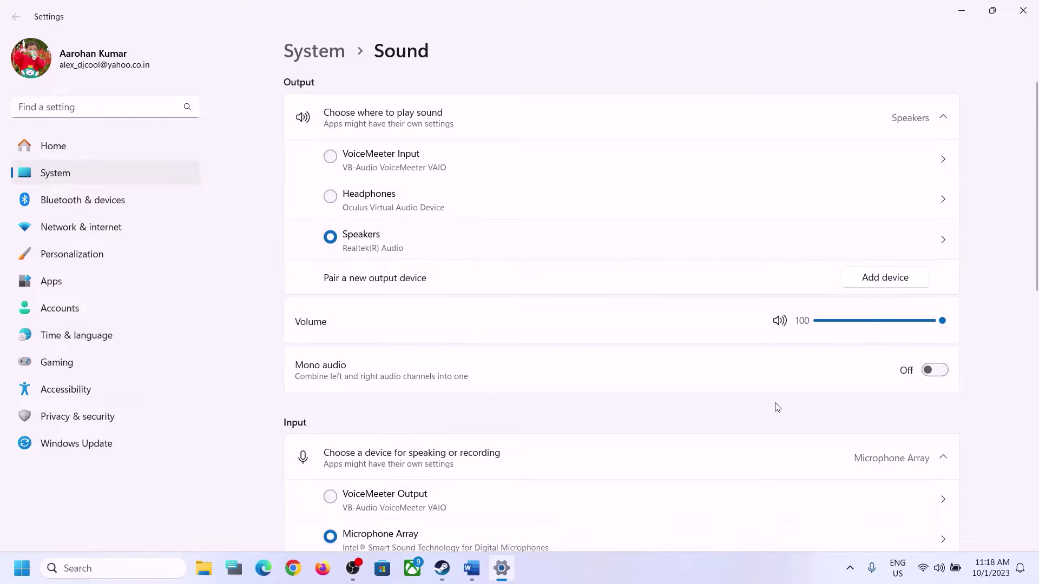
# - Review the Volume mixer, with Steam at 100, then close Settings
pyautogui.scroll(-7, 777, 407)
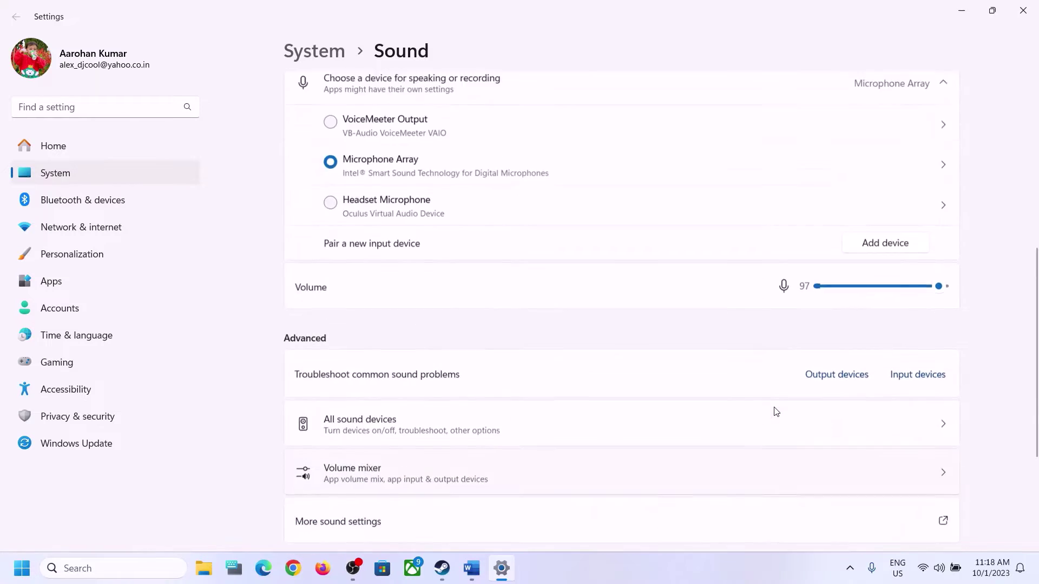
pyautogui.scroll(1, 773, 411)
pyautogui.scroll(-2, 774, 411)
pyautogui.click(406, 422)
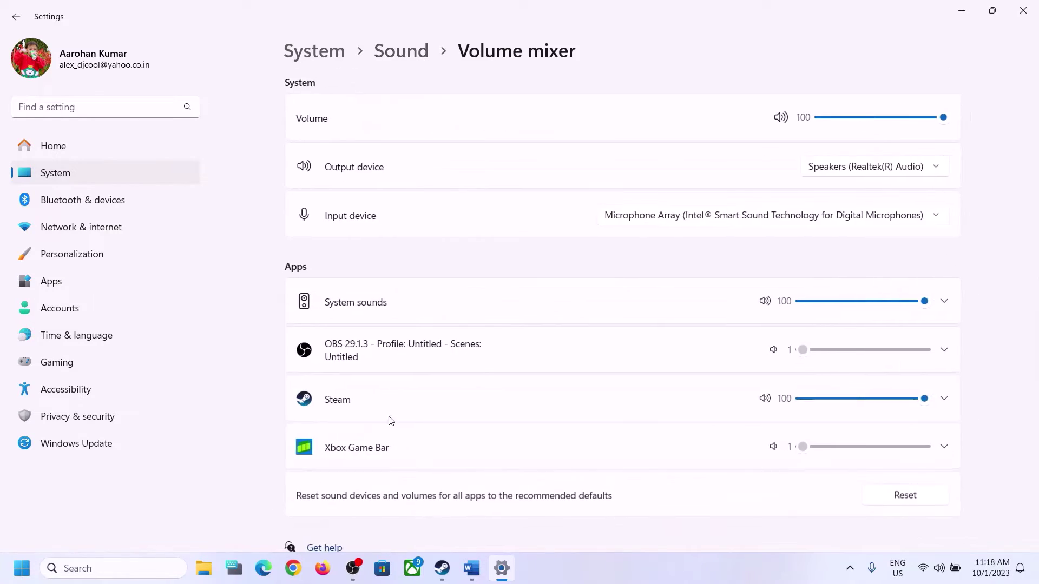
pyautogui.scroll(-1, 860, 367)
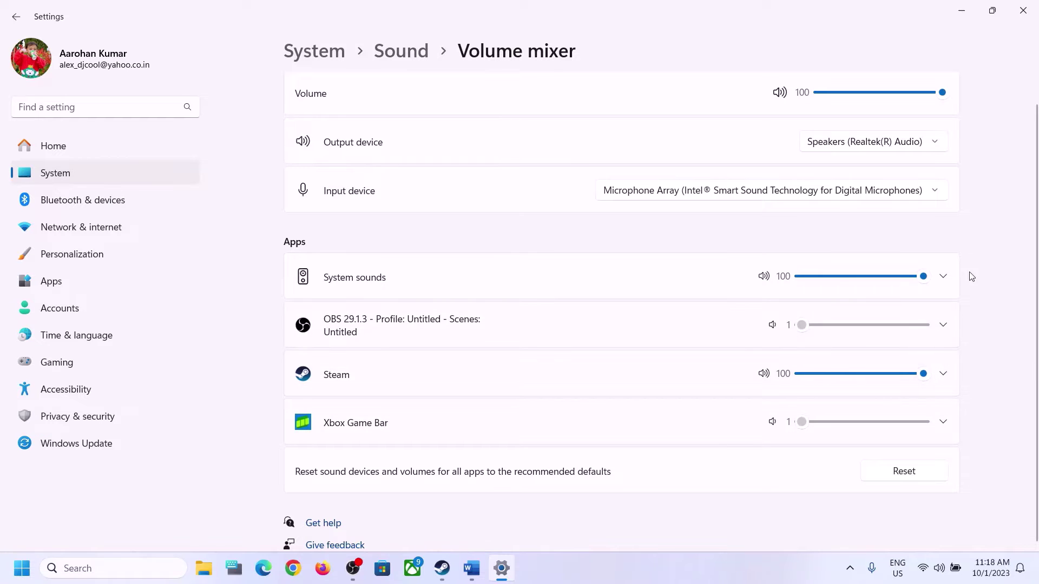
pyautogui.click(1022, 10)
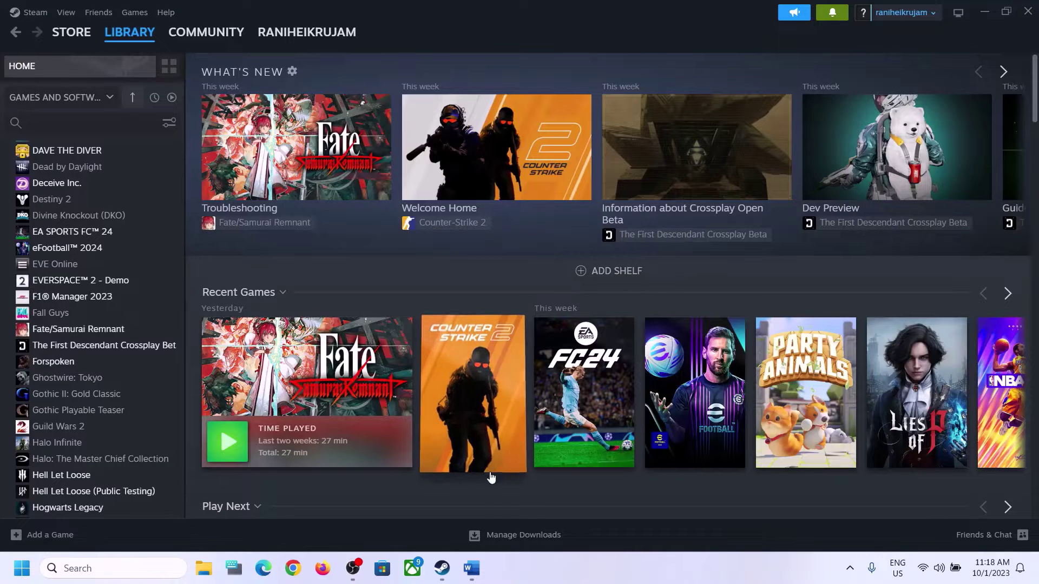
# - Bring back the Word notes and highlight 'Restart the game' and 'Restart PC' in Step 3
pyautogui.click(470, 569)
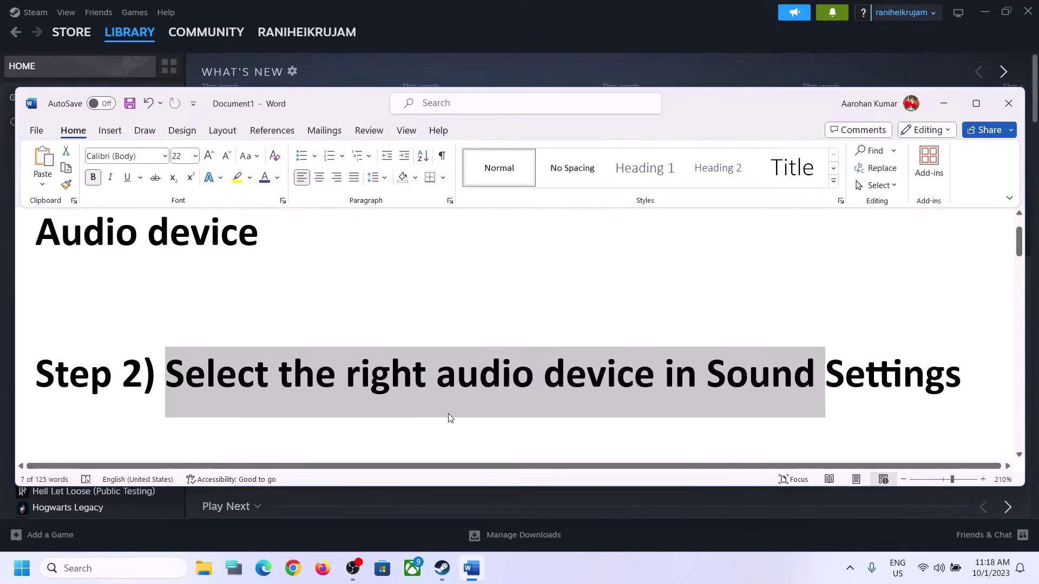
pyautogui.scroll(-2, 448, 414)
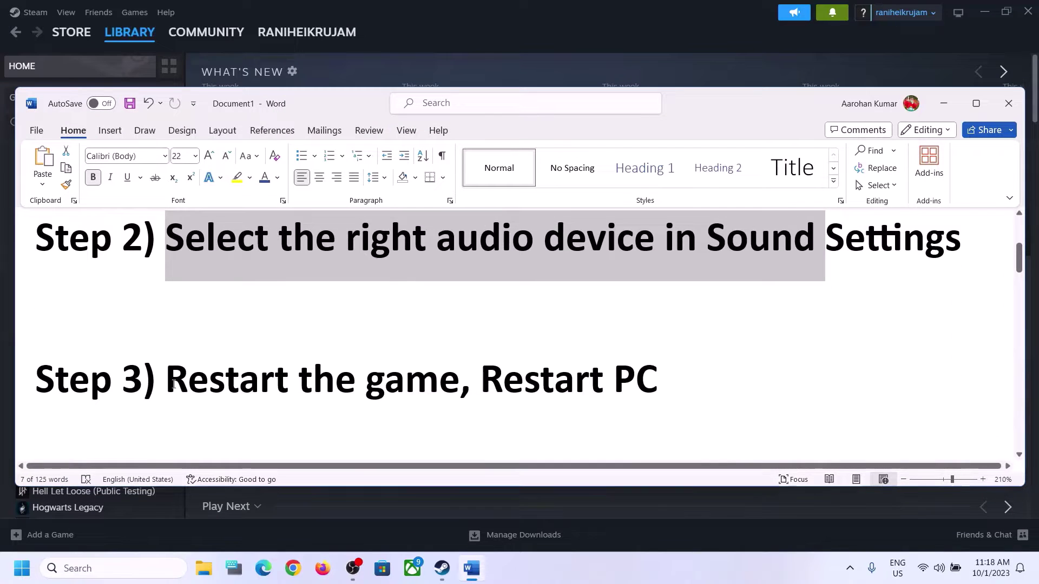
pyautogui.moveTo(166, 379); pyautogui.dragTo(441, 380)
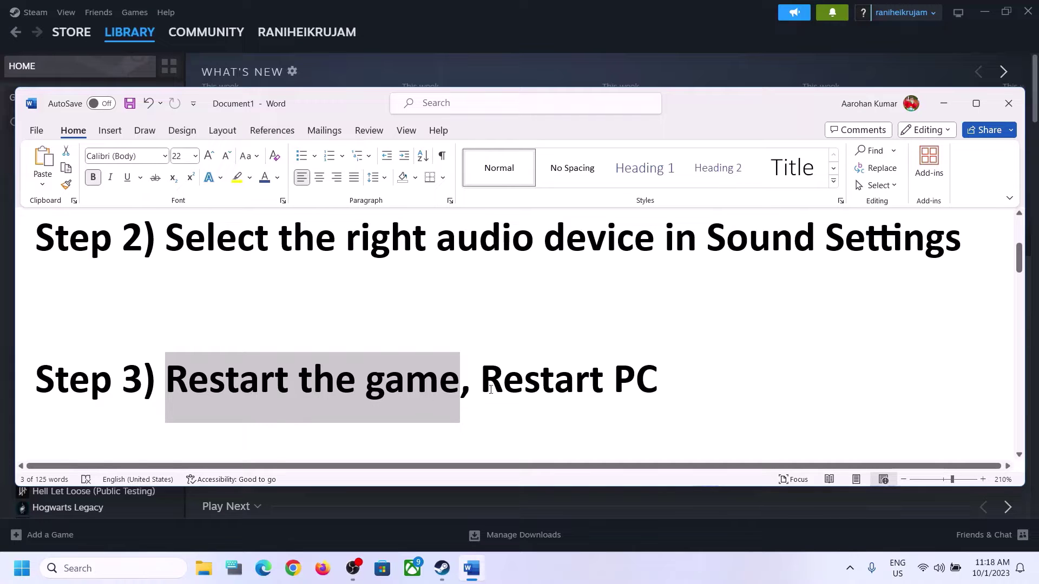
pyautogui.moveTo(482, 381); pyautogui.dragTo(657, 382)
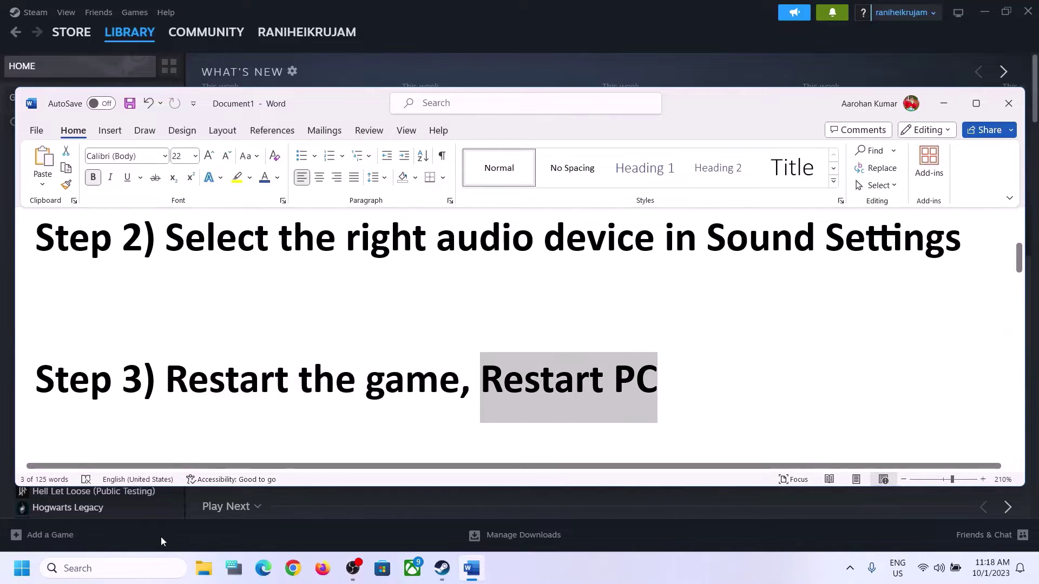
# - Briefly check the Start menu power options and the Quick Settings sound output list
pyautogui.click(22, 568)
pyautogui.click(391, 524)
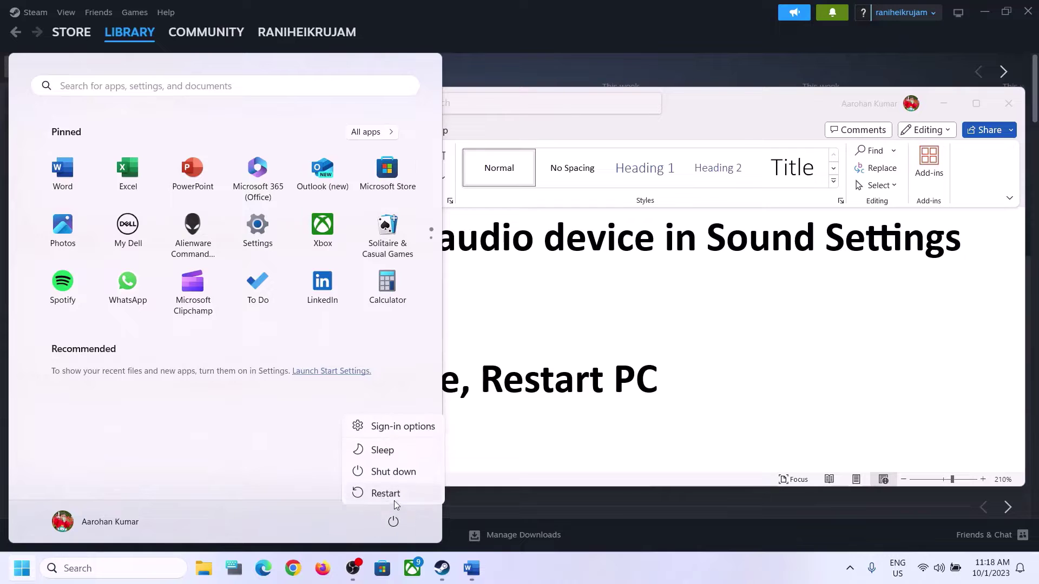
pyautogui.press('Escape')
pyautogui.press('Escape')
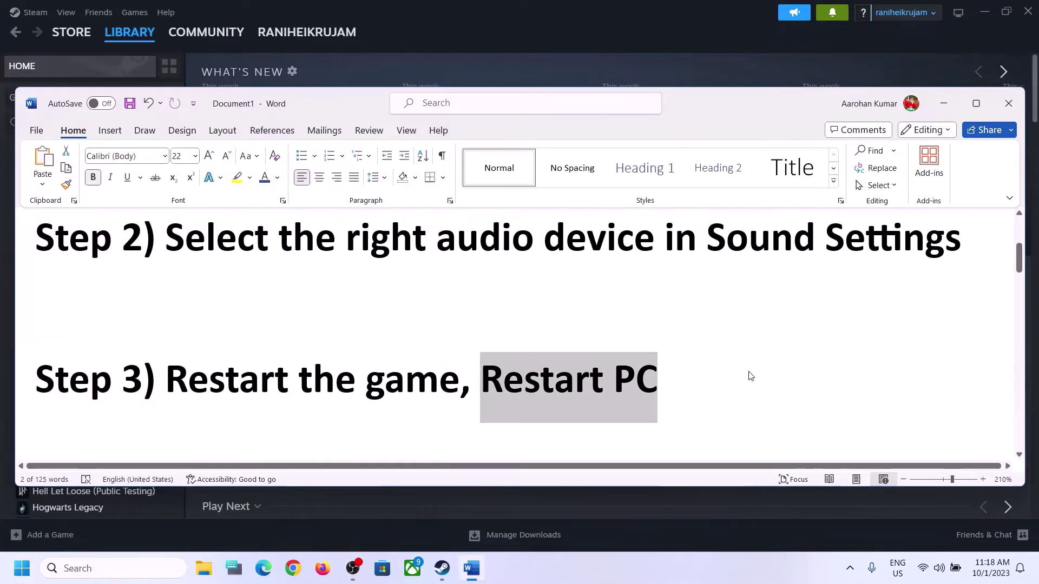
pyautogui.click(950, 565)
pyautogui.click(1005, 483)
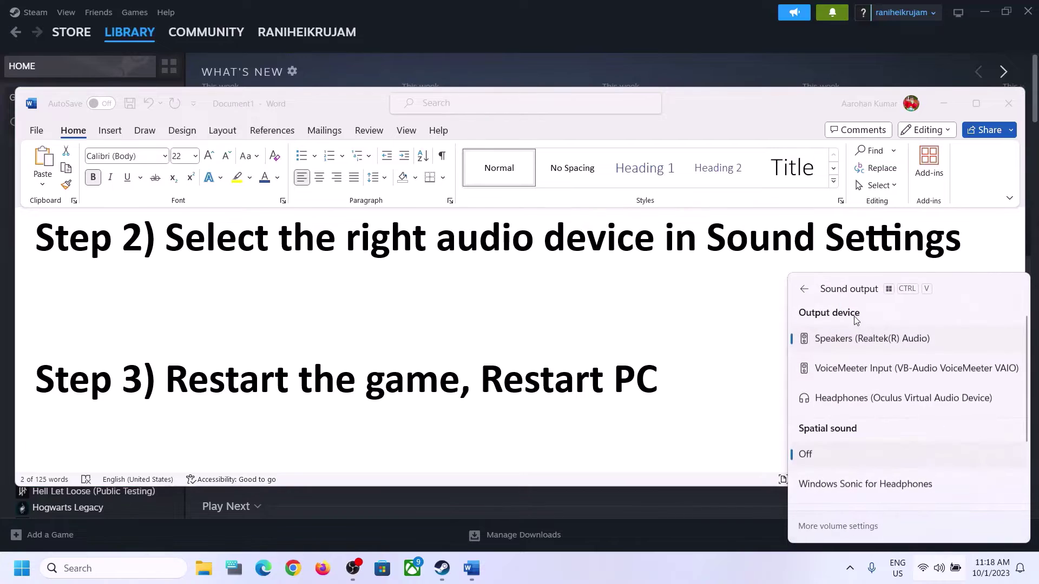
pyautogui.press('Escape')
# - Return to the notes and scroll down to Step 4 about the sample rate
pyautogui.click(357, 369)
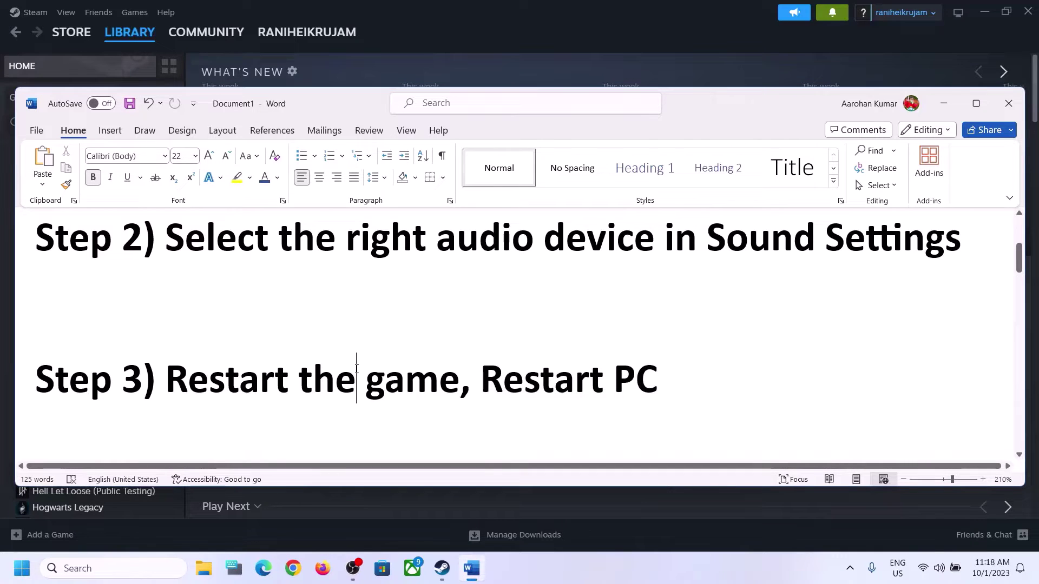
pyautogui.scroll(-3, 356, 369)
pyautogui.scroll(-1, 356, 370)
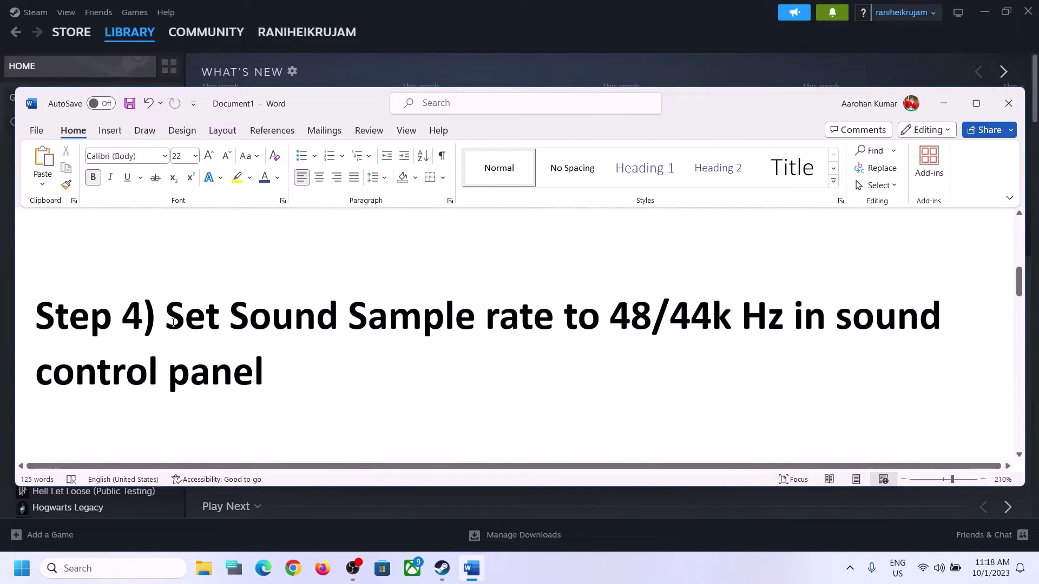
# - Highlight the Step 4 sample-rate instruction and search Windows for 'control'
pyautogui.moveTo(166, 317); pyautogui.dragTo(401, 383)
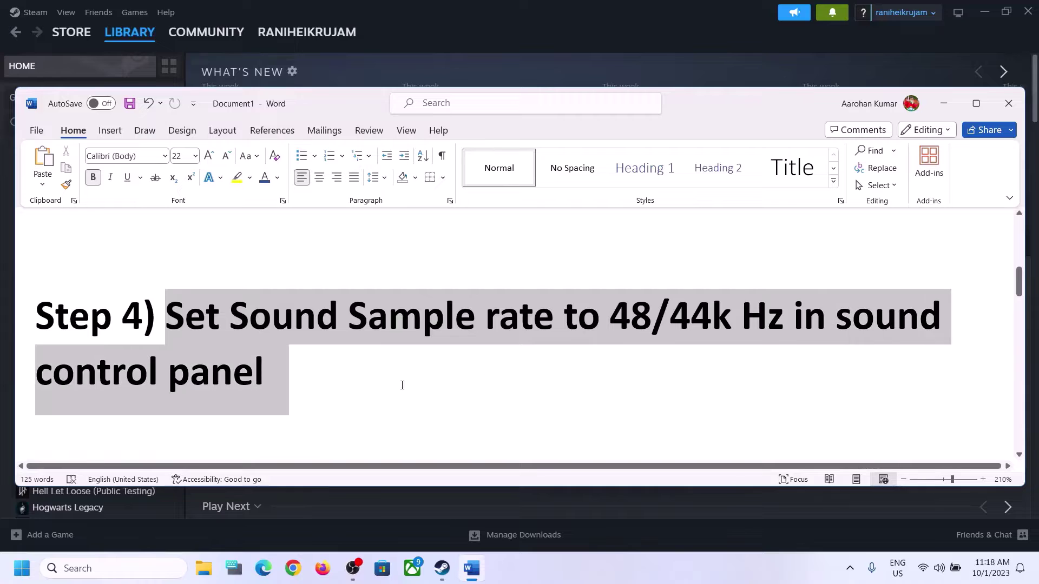
pyautogui.click(119, 576)
pyautogui.write('control')
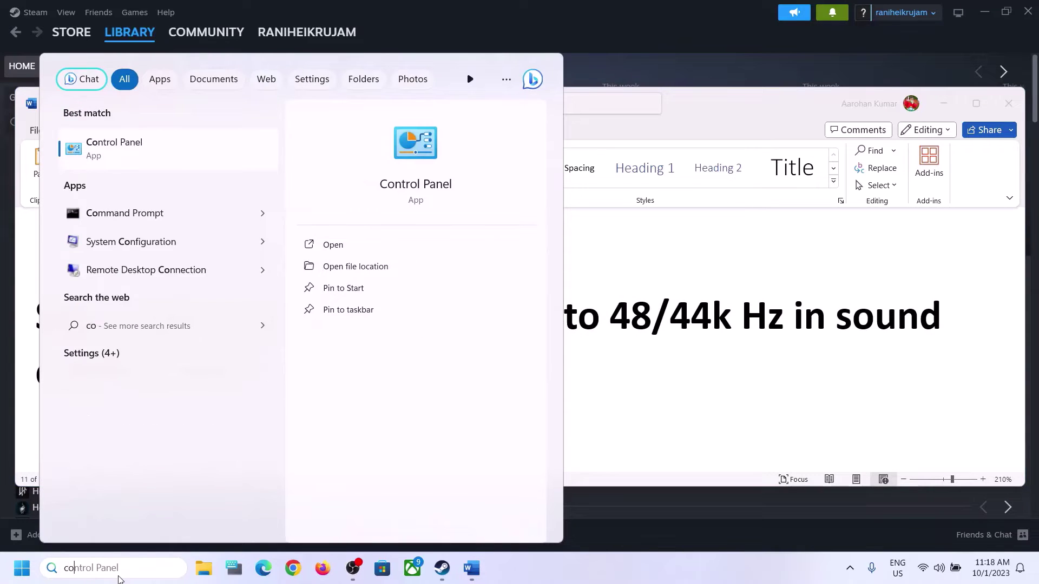
# - Open Control Panel > Hardware and Sound > Sound and center the Sound dialog
pyautogui.click(144, 153)
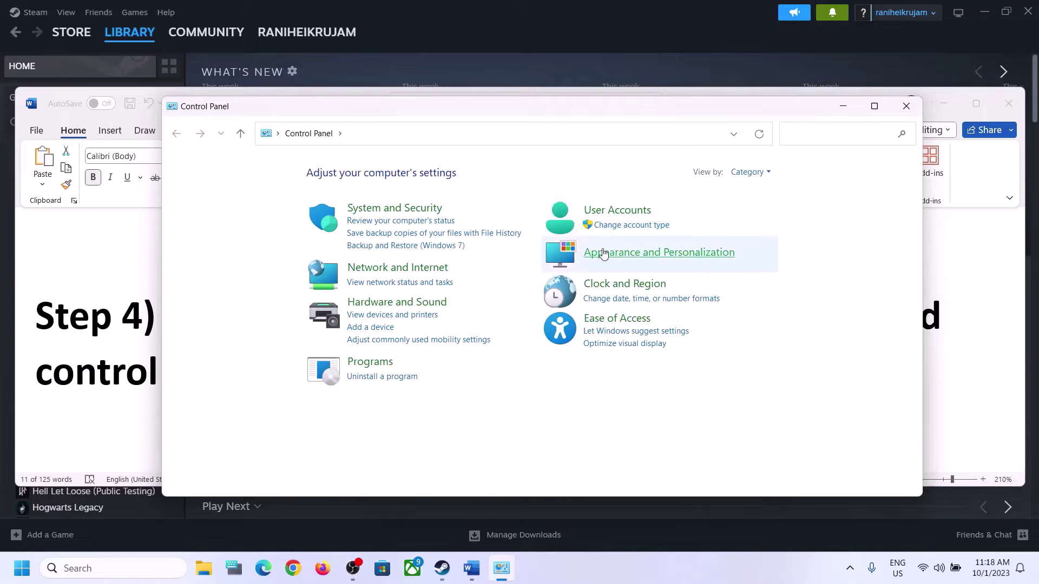
pyautogui.click(391, 301)
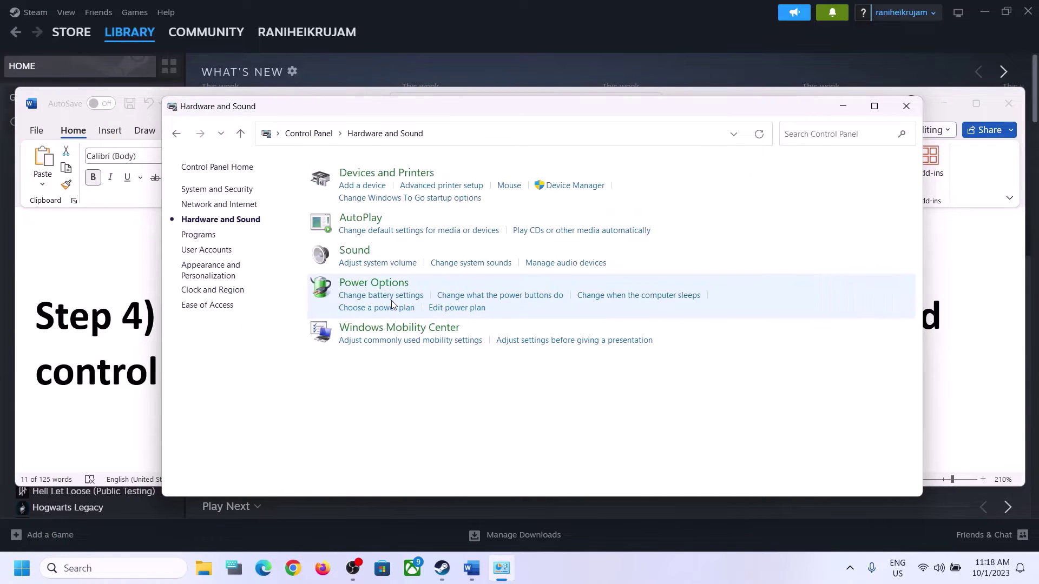
pyautogui.click(352, 252)
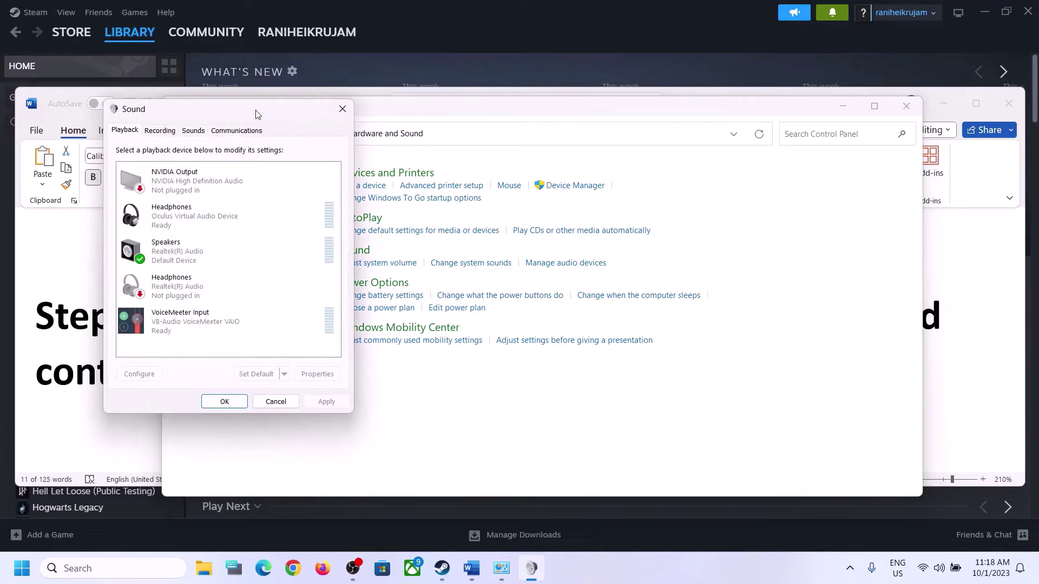
pyautogui.moveTo(257, 114); pyautogui.dragTo(490, 95)
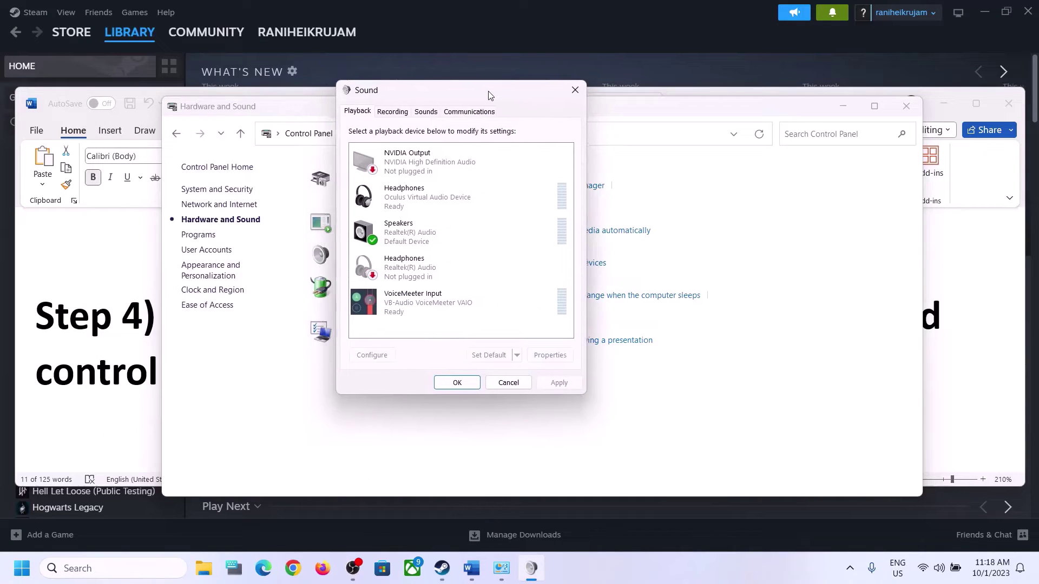
# - Select the Speakers playback device and open its Properties
pyautogui.click(422, 240)
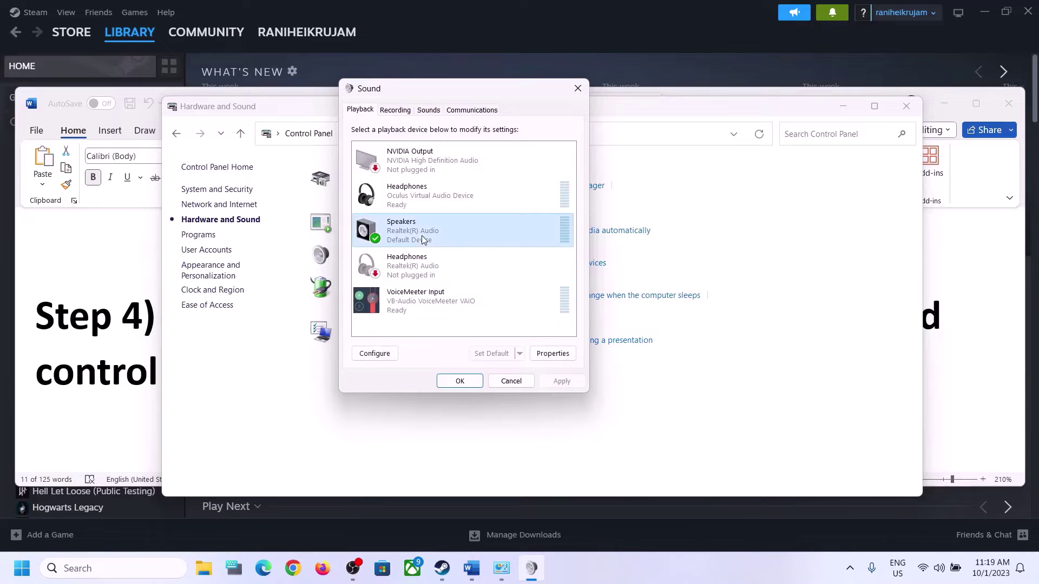
pyautogui.click(419, 200)
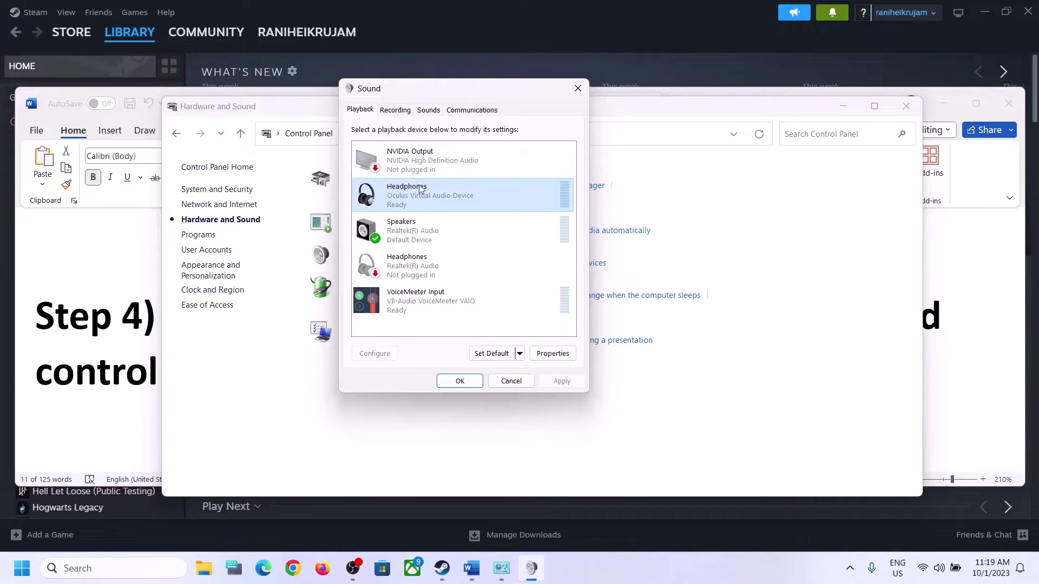
pyautogui.click(418, 228)
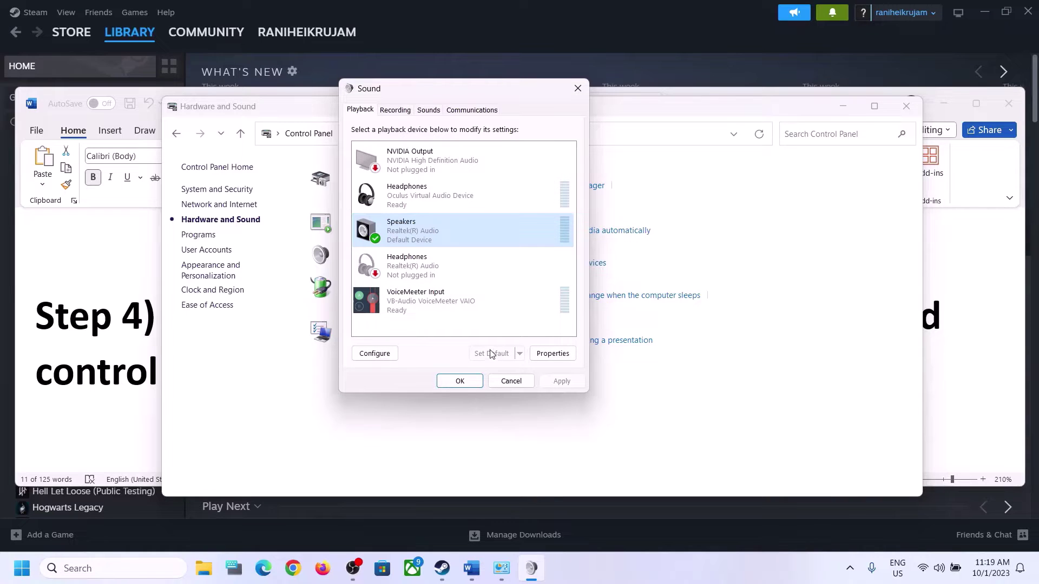
pyautogui.rightClick(423, 233)
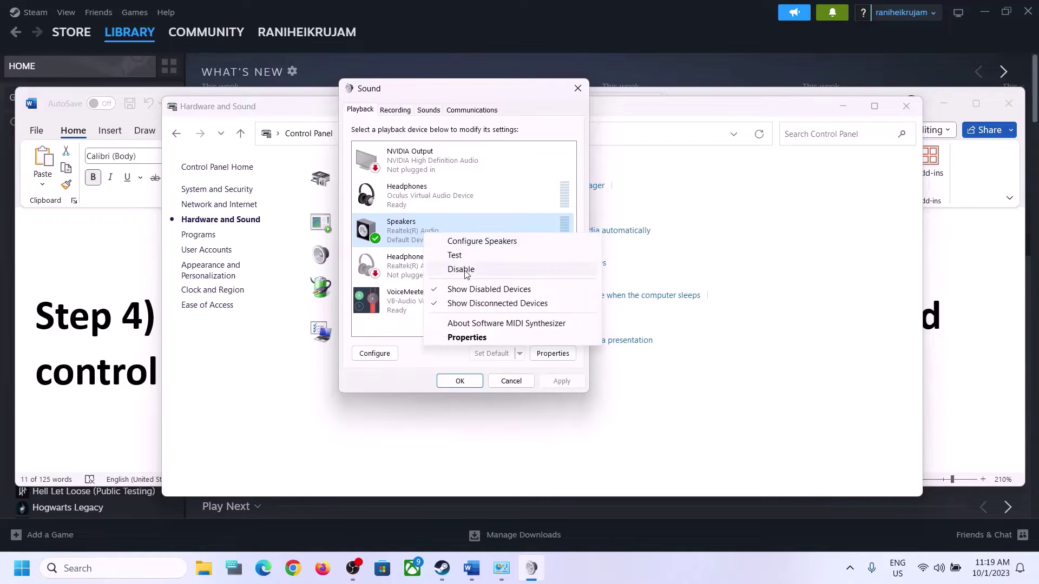
pyautogui.click(471, 343)
# - On the Advanced tab, set the default format to 24 bit, 48000 Hz and apply it
pyautogui.click(439, 166)
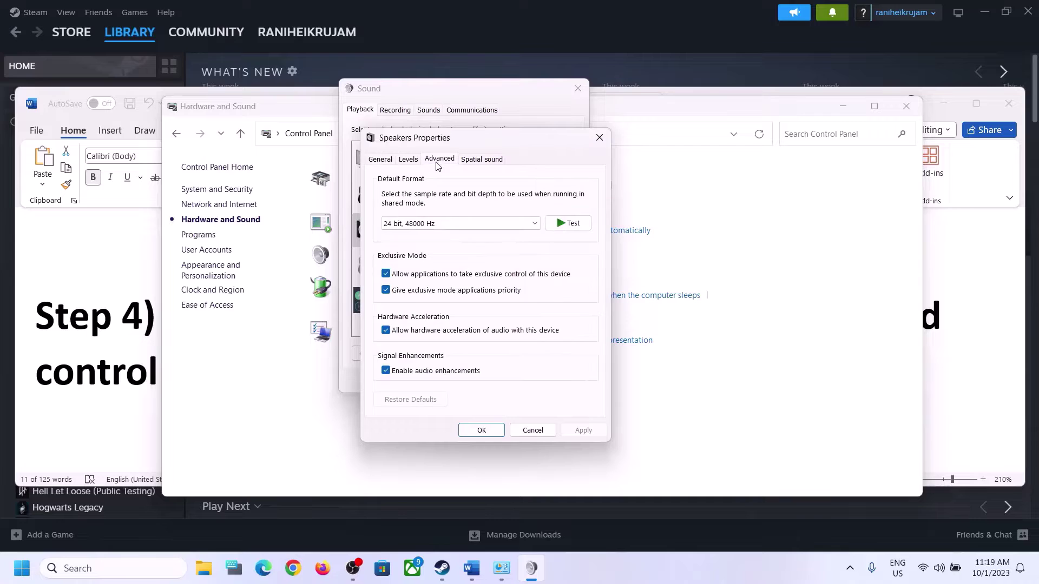
pyautogui.click(534, 225)
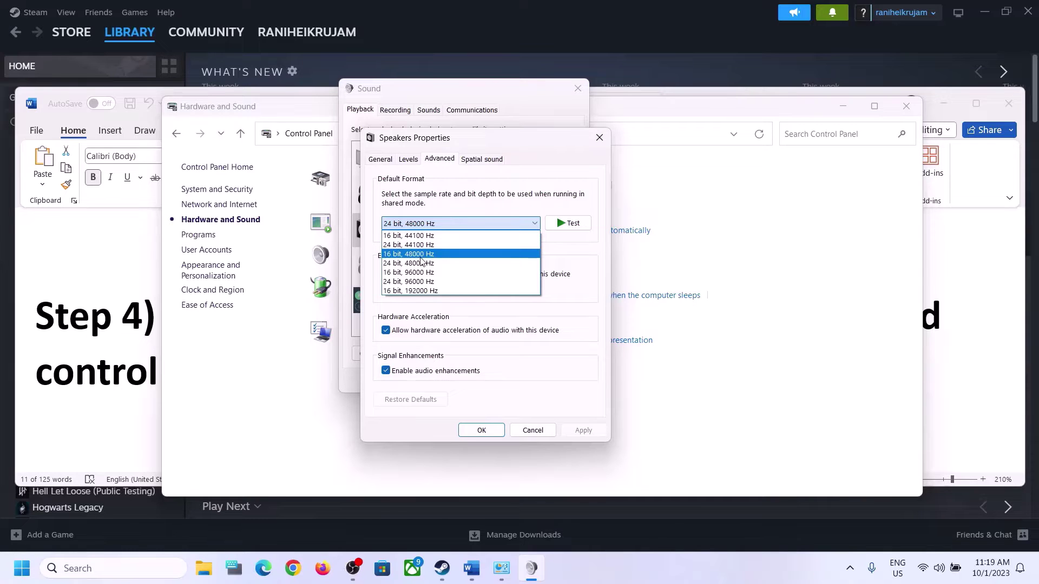
pyautogui.click(421, 258)
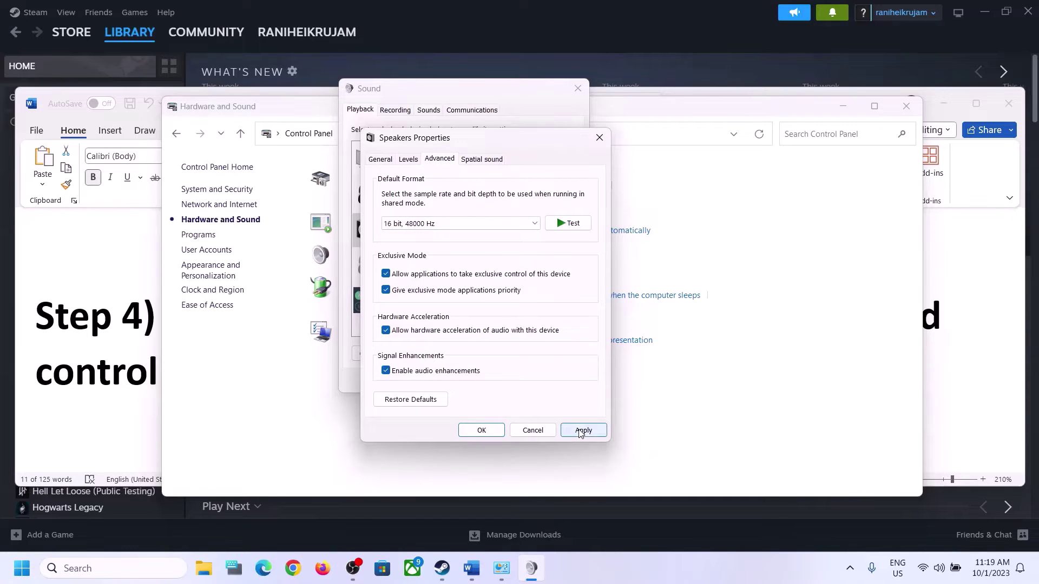
pyautogui.click(579, 433)
pyautogui.click(444, 224)
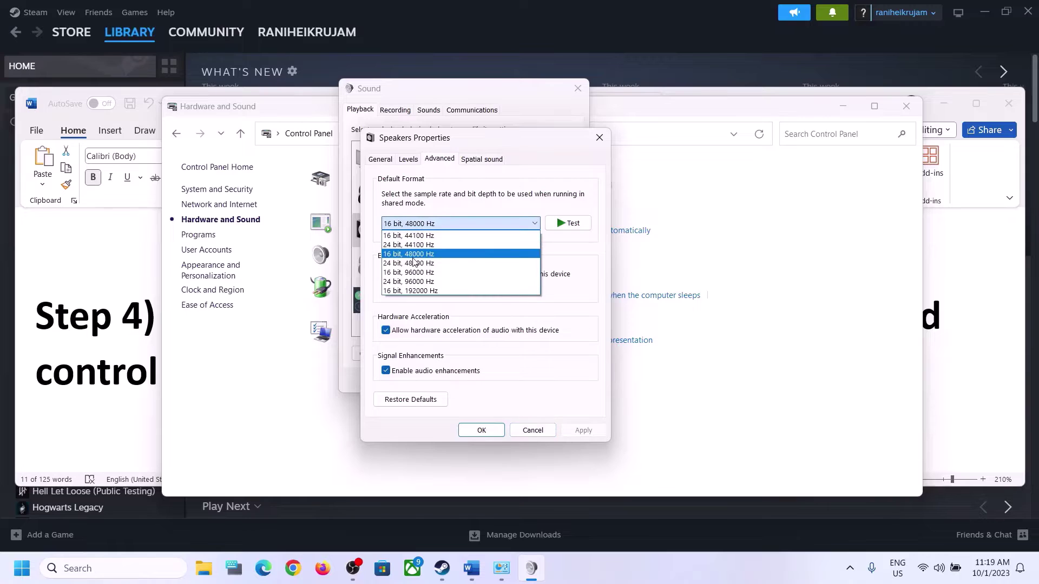
pyautogui.click(454, 247)
pyautogui.click(585, 431)
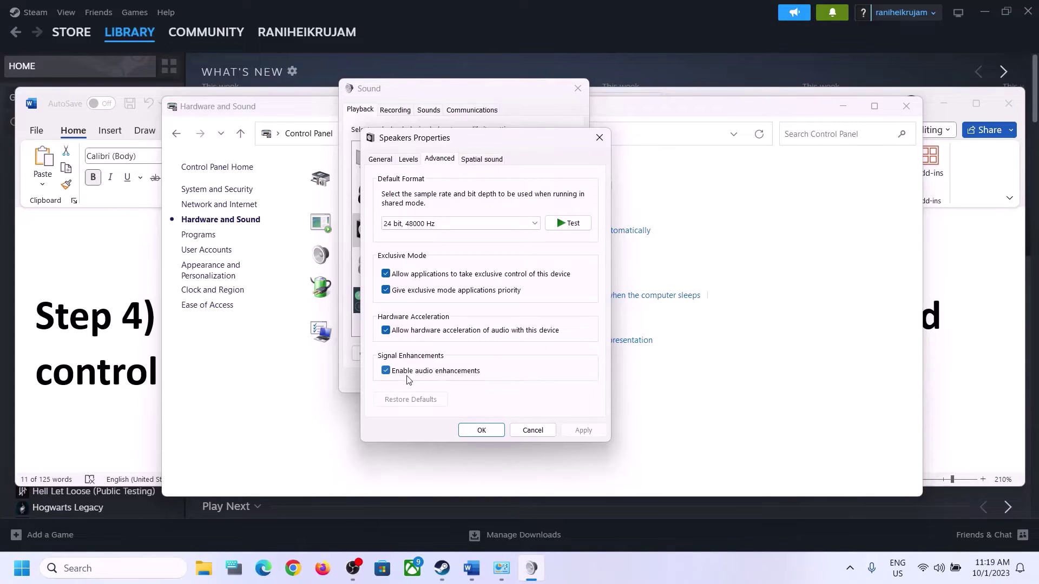
# - Confirm both sound dialogs with OK and close the Hardware and Sound window
pyautogui.click(478, 431)
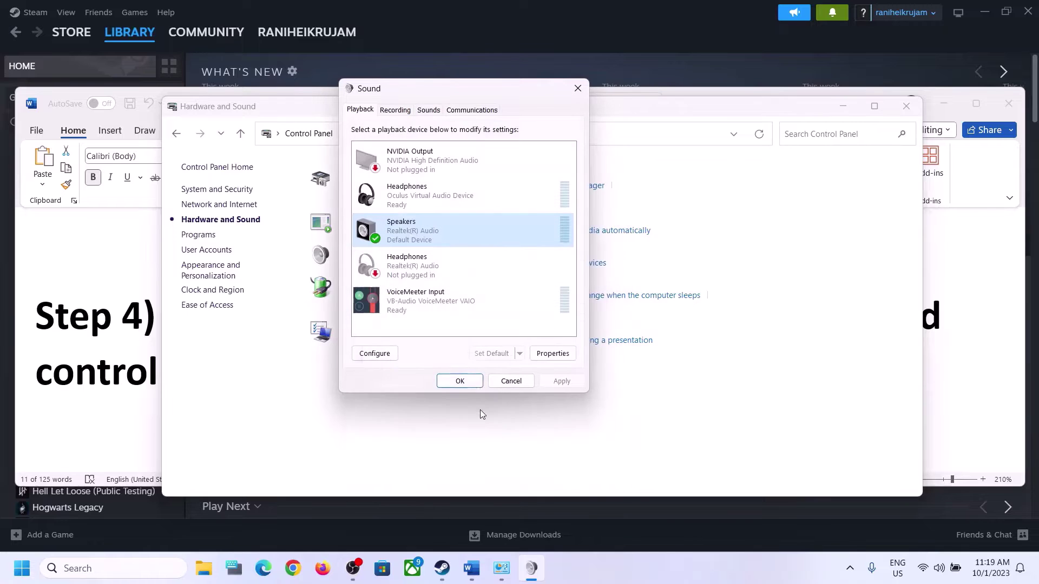
pyautogui.click(460, 378)
pyautogui.click(914, 104)
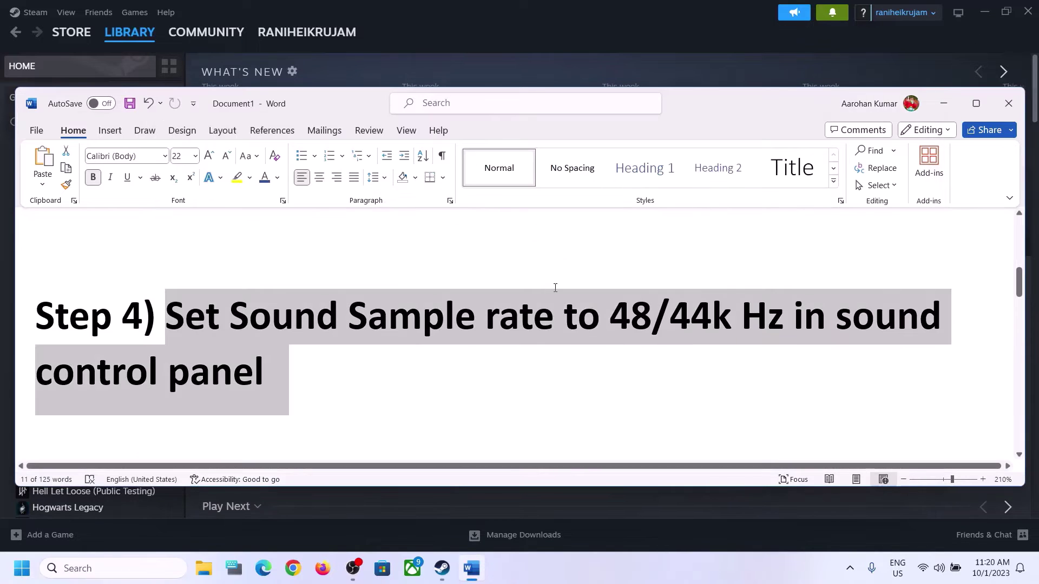
# - Highlight the 48/44k Hz rate in Step 4, then scroll down to Step 5
pyautogui.press('Up')
pyautogui.moveTo(602, 314); pyautogui.dragTo(789, 315)
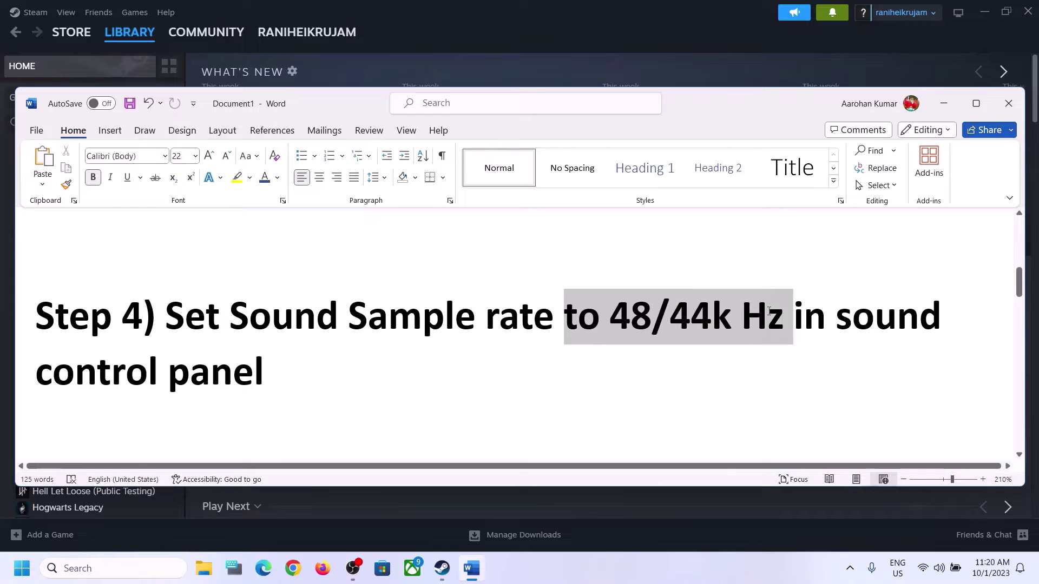
pyautogui.click(277, 355)
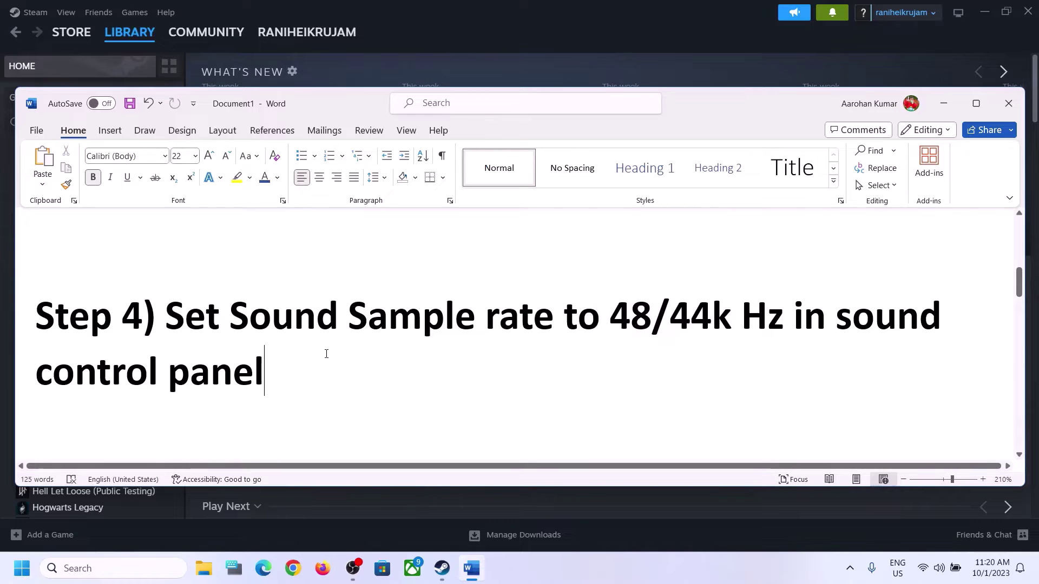
pyautogui.scroll(-5, 325, 354)
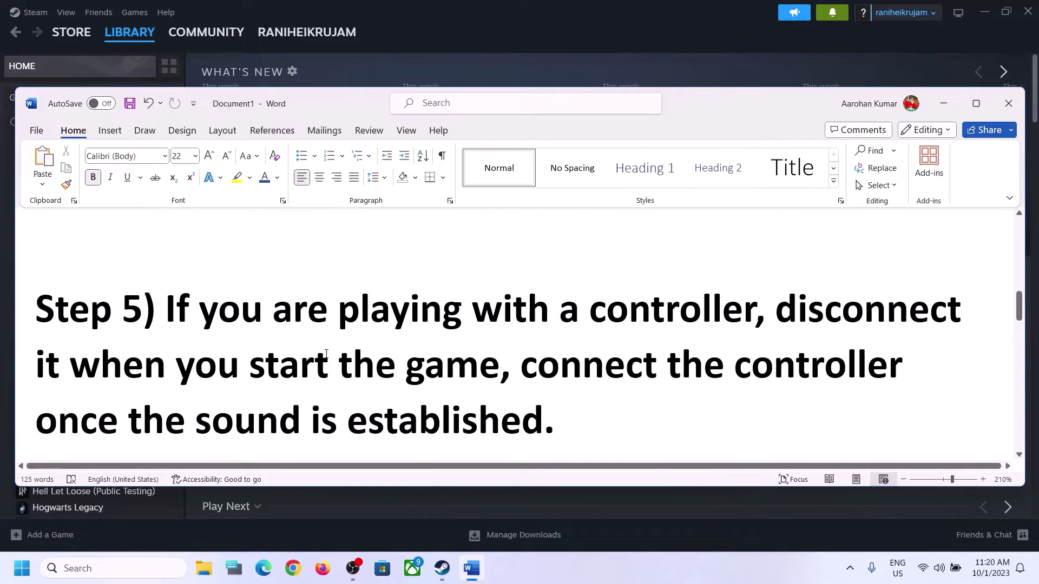
# - Highlight Step 5's controller-connection advice phrases, then scroll down to Step 6
pyautogui.click(177, 306)
pyautogui.moveTo(177, 305); pyautogui.dragTo(476, 377)
pyautogui.click(779, 311)
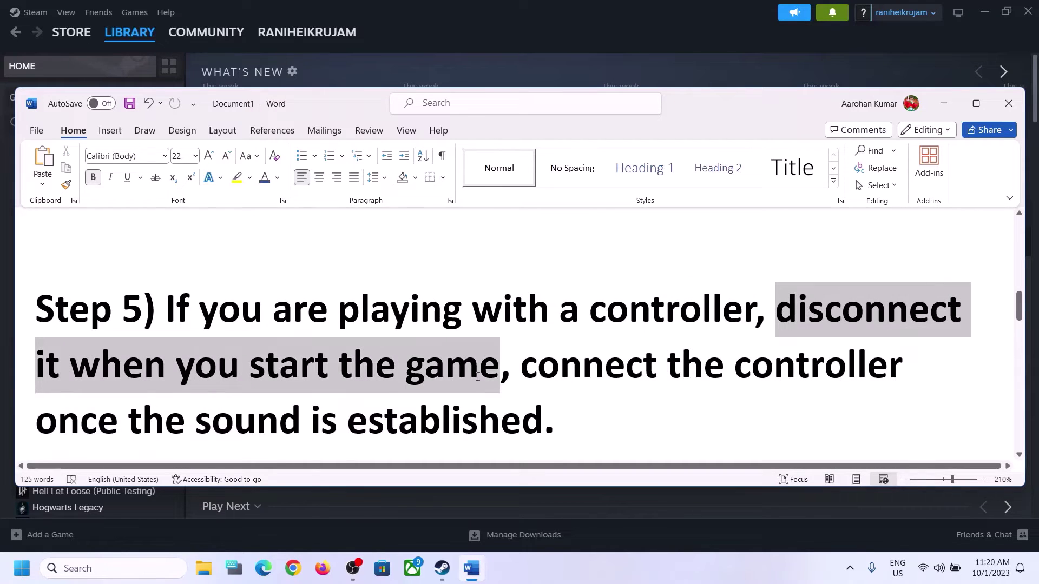
pyautogui.click(821, 308)
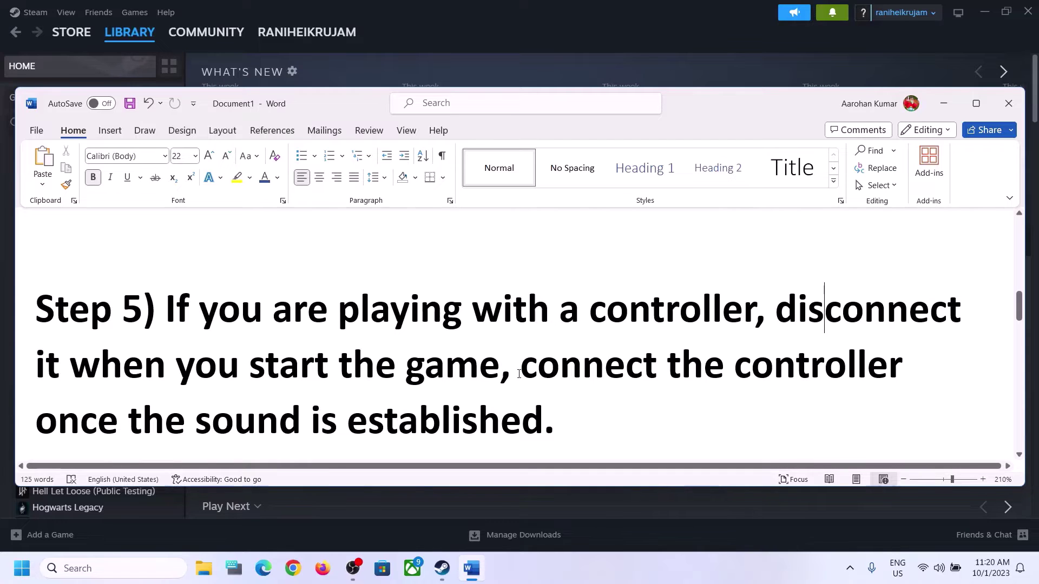
pyautogui.moveTo(544, 372); pyautogui.dragTo(834, 363)
pyautogui.moveTo(37, 427); pyautogui.dragTo(543, 427)
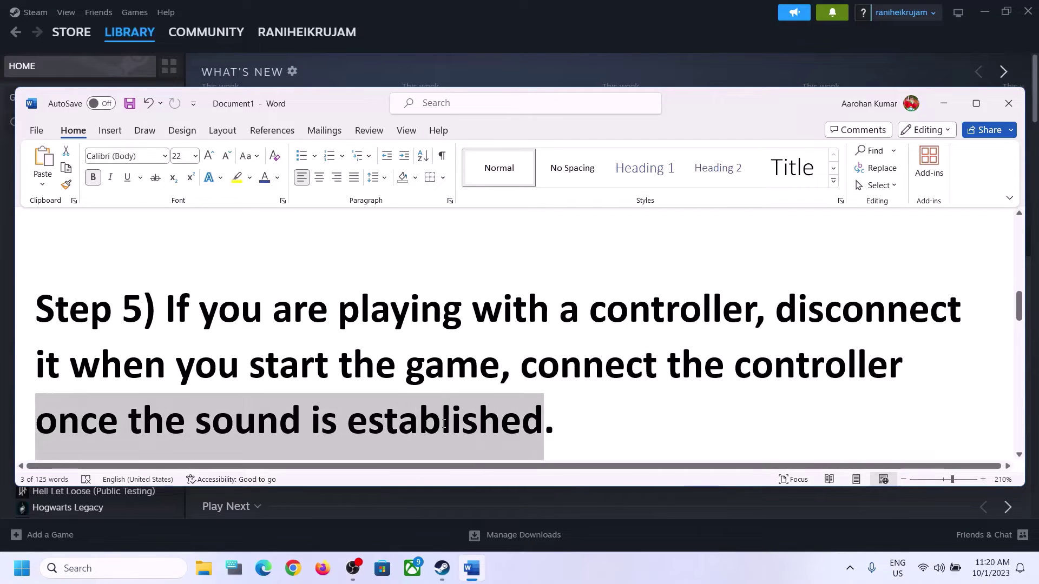
pyautogui.click(311, 308)
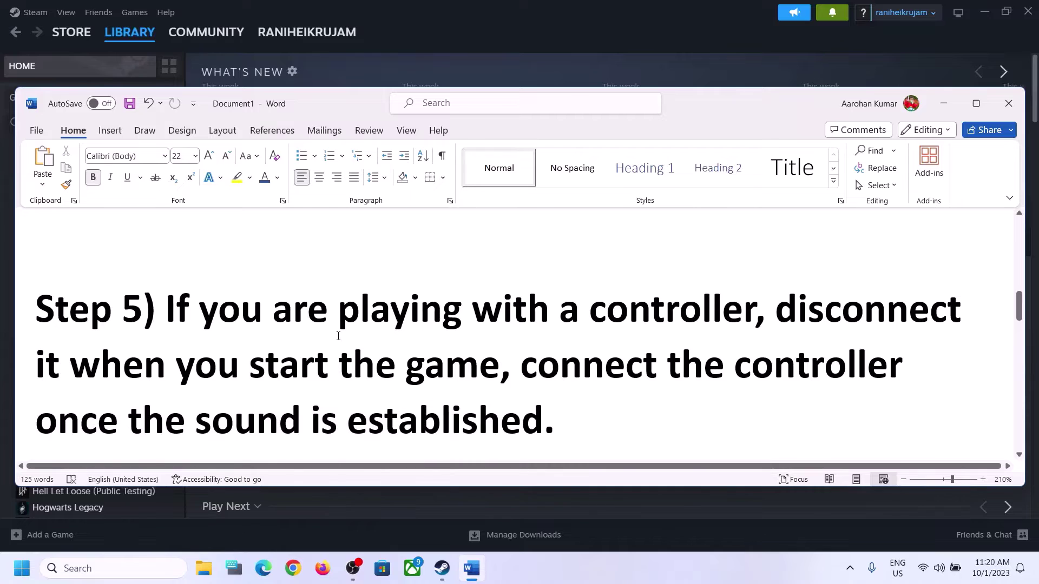
pyautogui.scroll(-3, 336, 330)
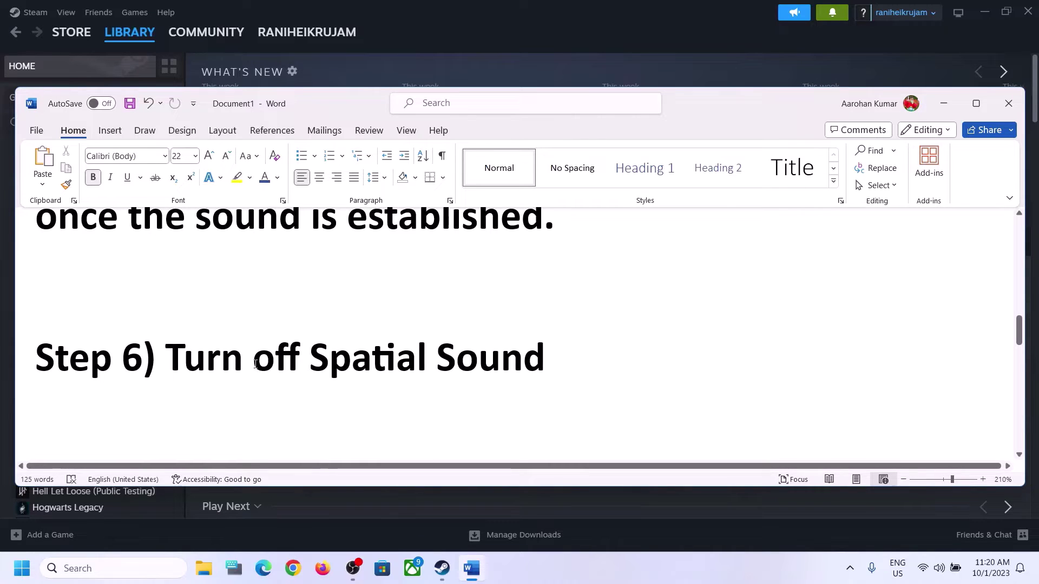
# - Highlight 'off Spatial Sound' in Step 6, briefly check Sound settings, then start a Windows search
pyautogui.moveTo(254, 359); pyautogui.dragTo(568, 363)
pyautogui.rightClick(939, 566)
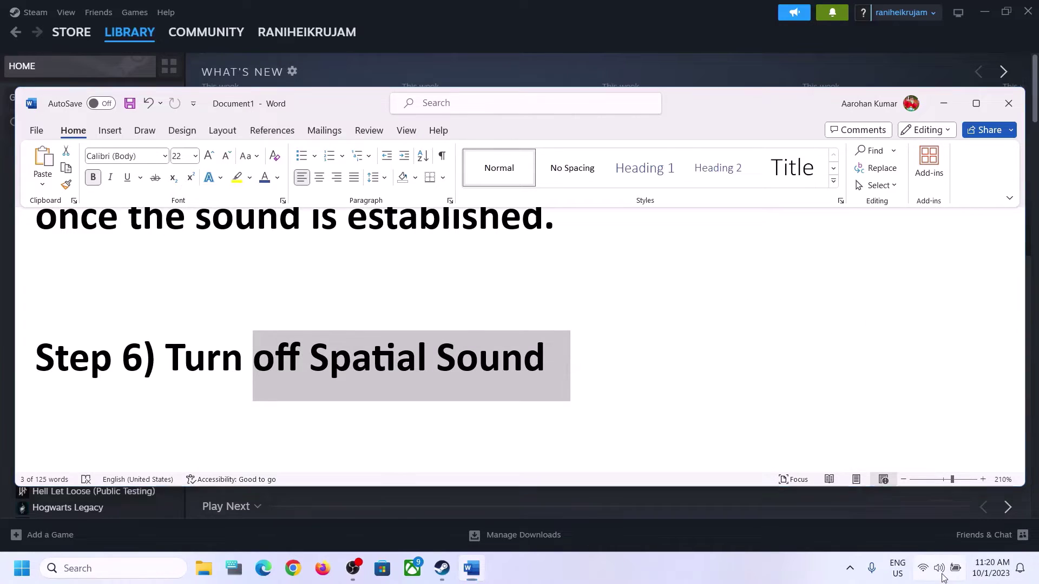
pyautogui.click(936, 530)
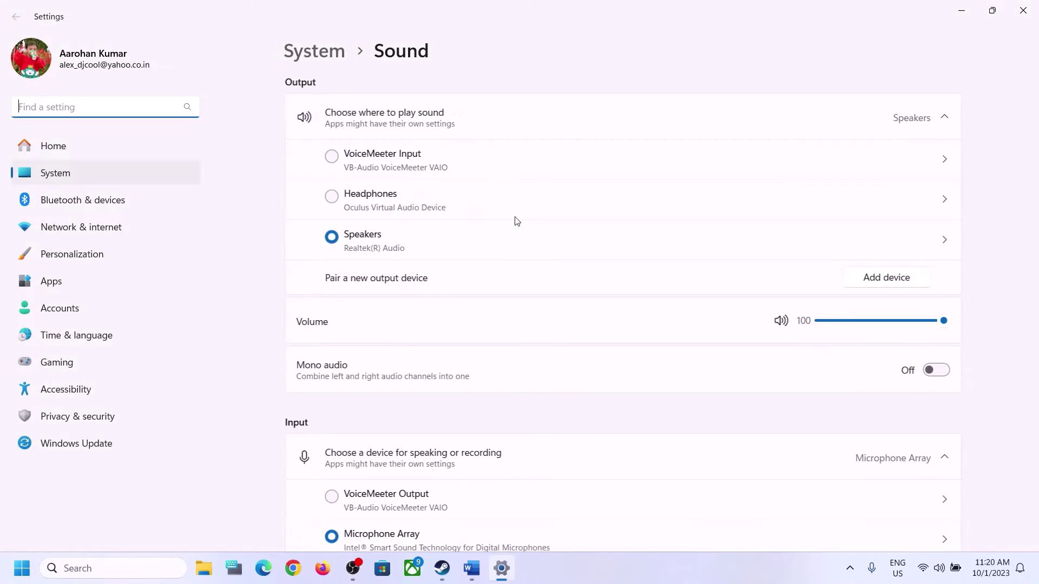
pyautogui.click(1022, 11)
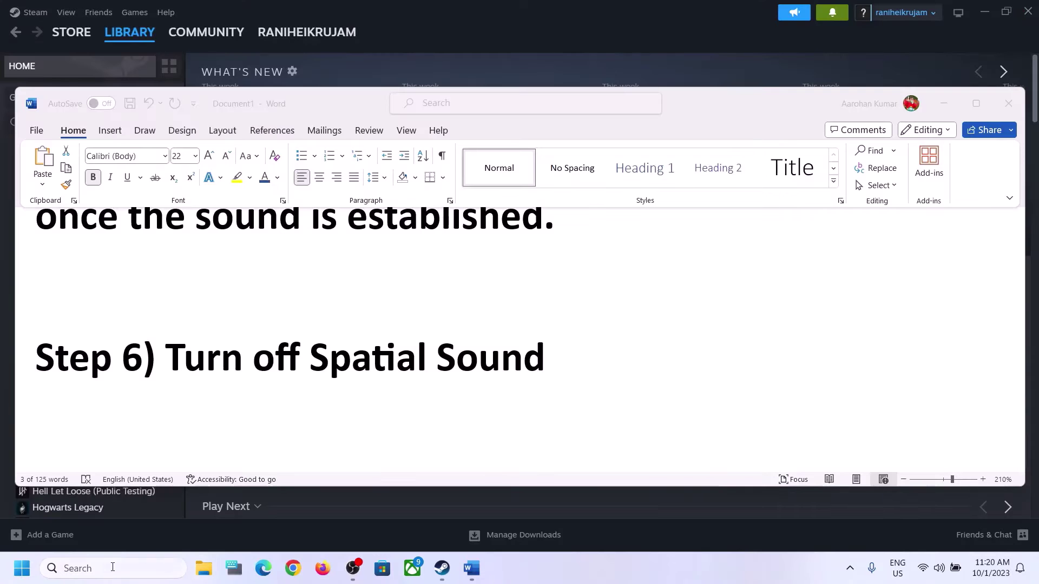
pyautogui.click(111, 569)
# - Open the Sound playback devices dialog through Control Panel's Hardware and Sound category
pyautogui.write('control')
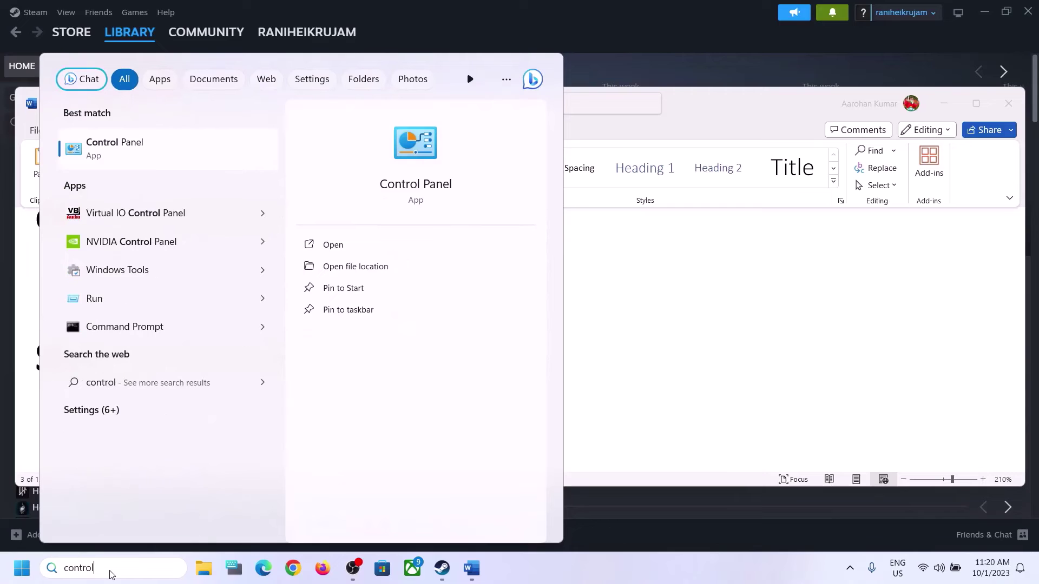
pyautogui.press('Return')
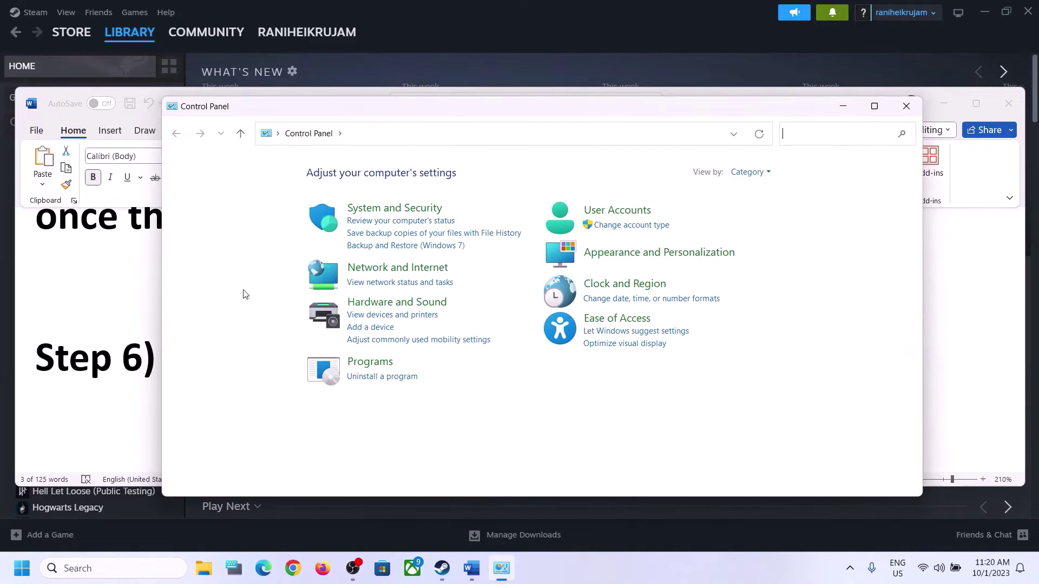
pyautogui.click(400, 308)
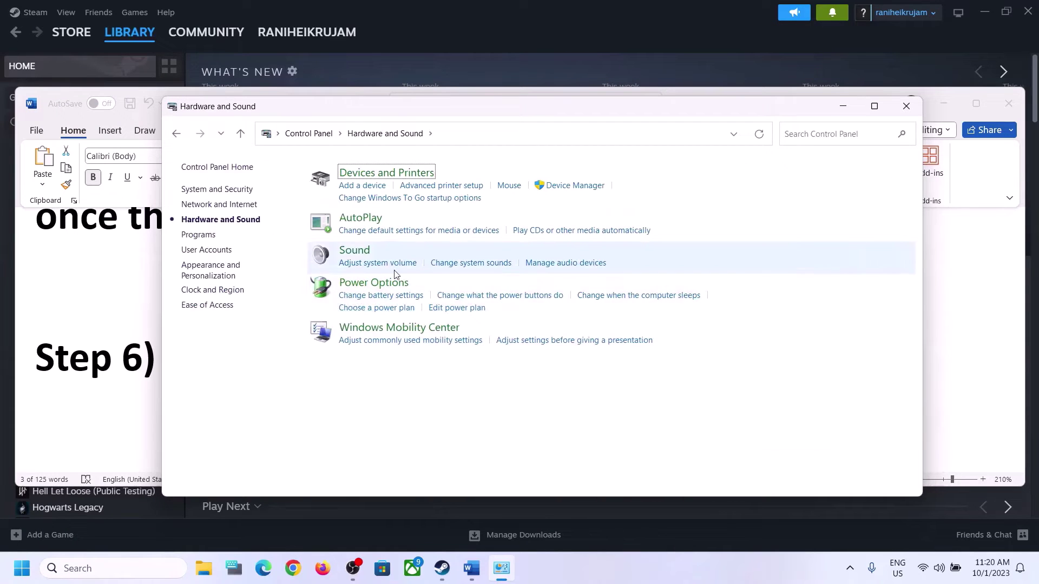
pyautogui.click(360, 263)
pyautogui.click(286, 10)
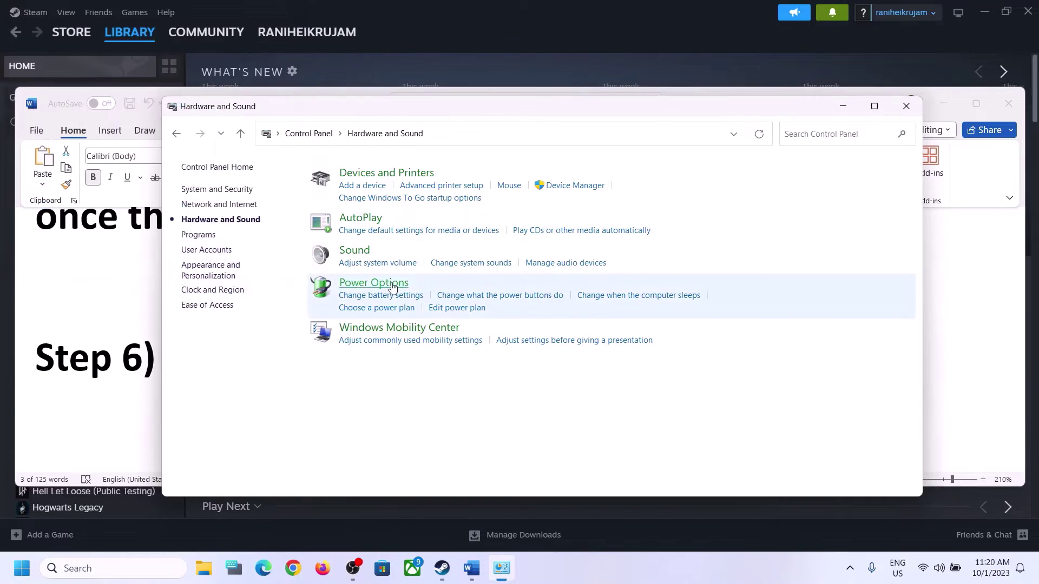
pyautogui.click(360, 251)
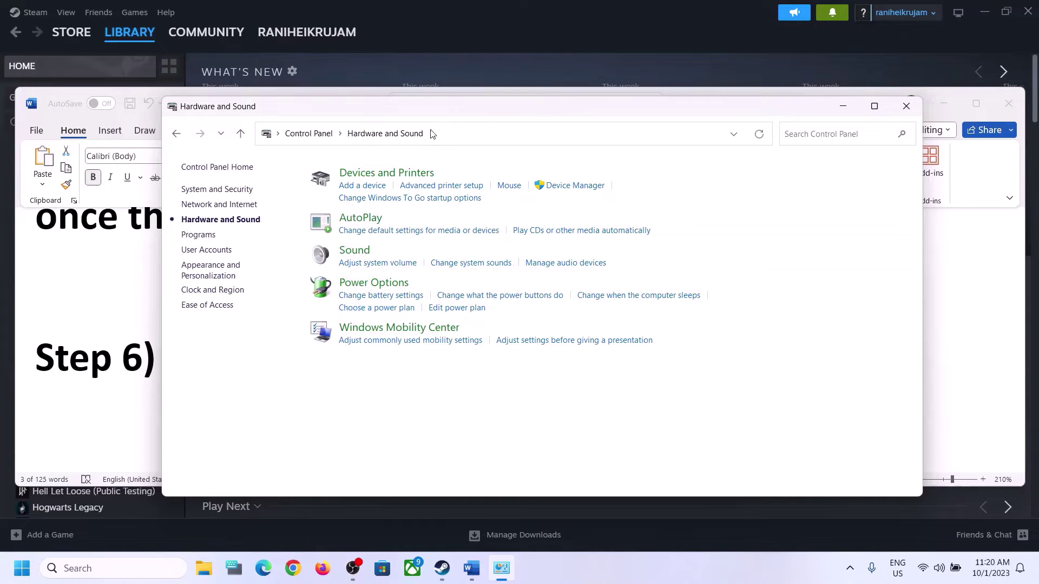
pyautogui.moveTo(175, 45); pyautogui.dragTo(512, 84)
# - Set the Speakers' spatial sound to Off, apply it, and return to the Word guide at Step 7
pyautogui.rightClick(450, 228)
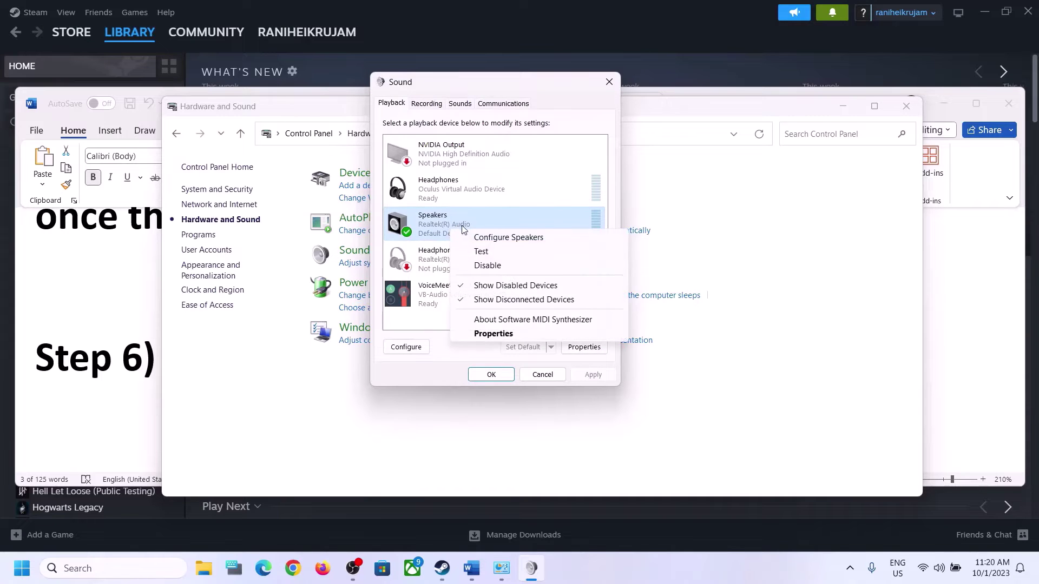
pyautogui.click(490, 334)
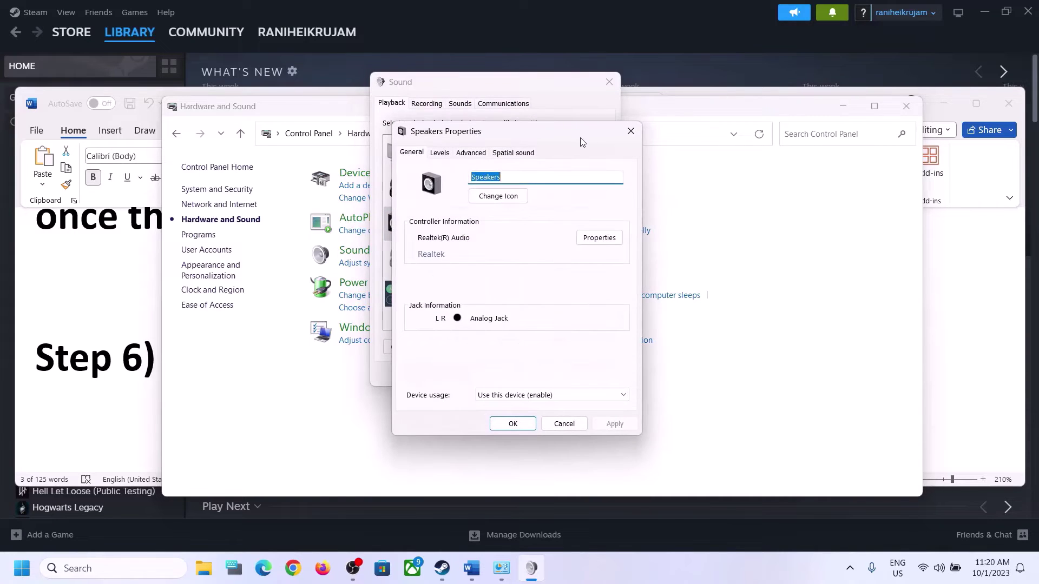
pyautogui.click(512, 153)
pyautogui.click(516, 216)
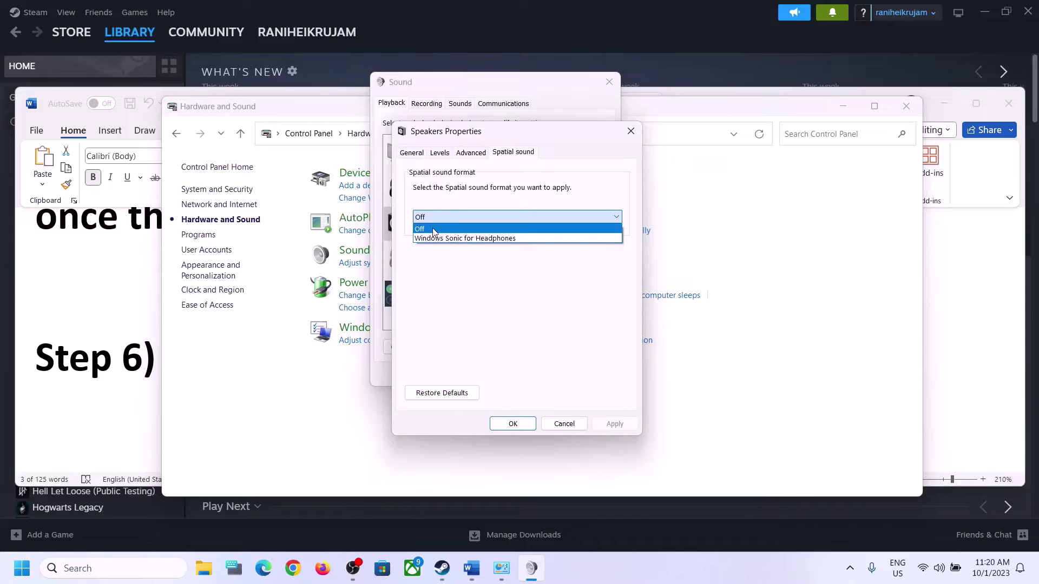
pyautogui.click(487, 217)
pyautogui.click(611, 425)
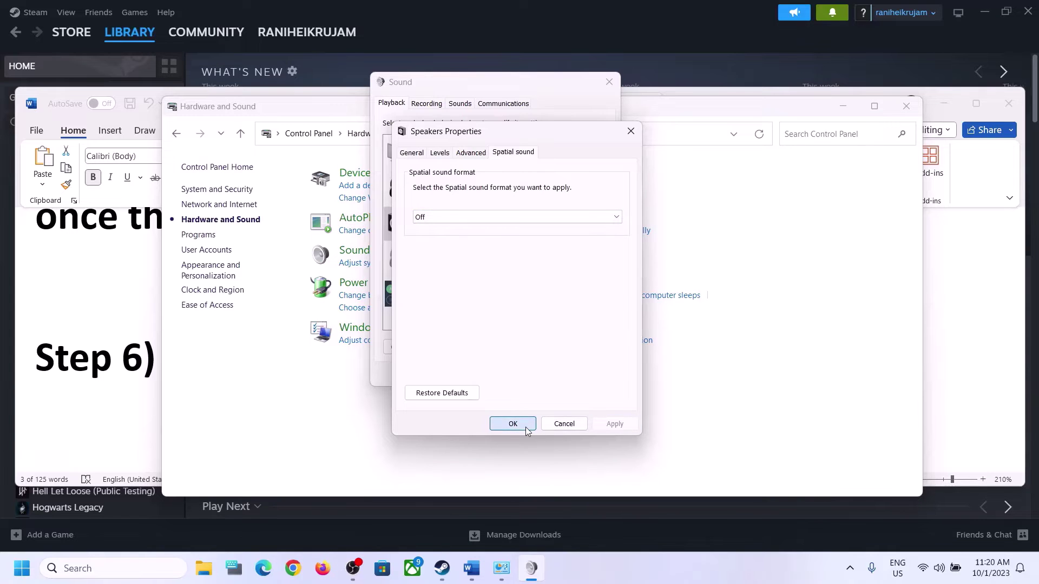
pyautogui.click(522, 425)
pyautogui.click(609, 82)
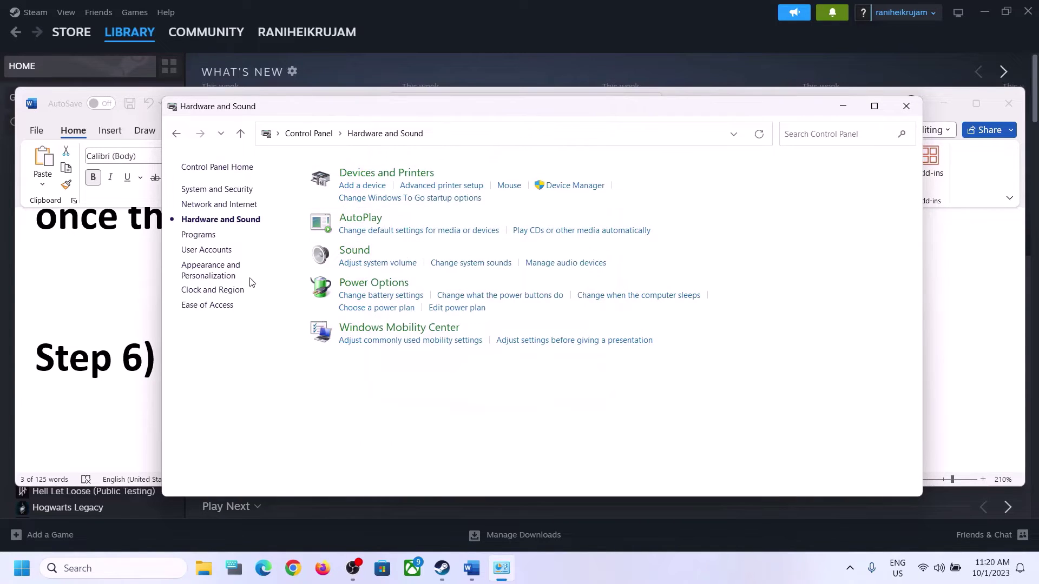
pyautogui.hotkey('alt', 'Tab')
pyautogui.scroll(-5, 394, 366)
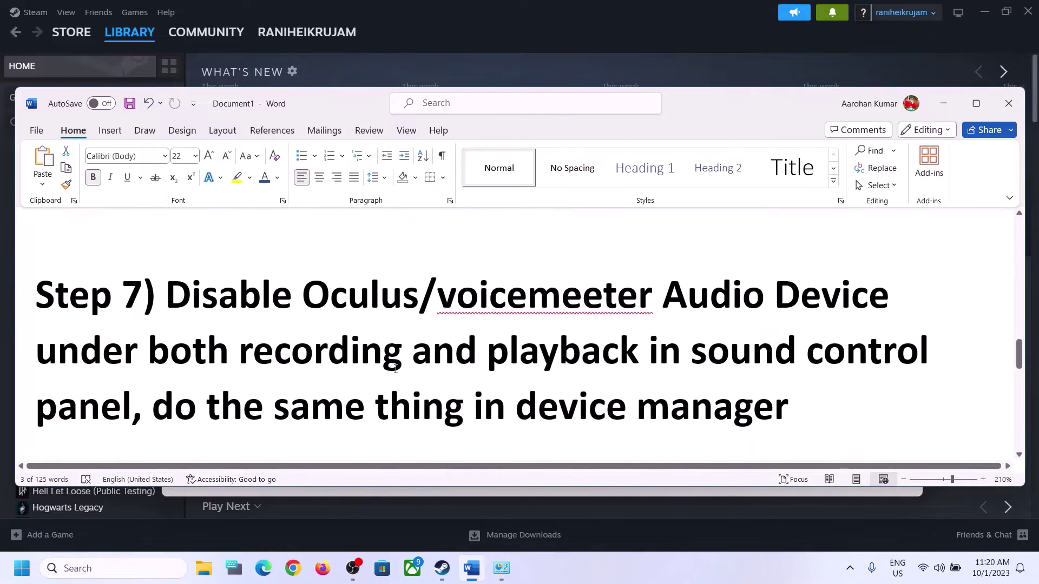